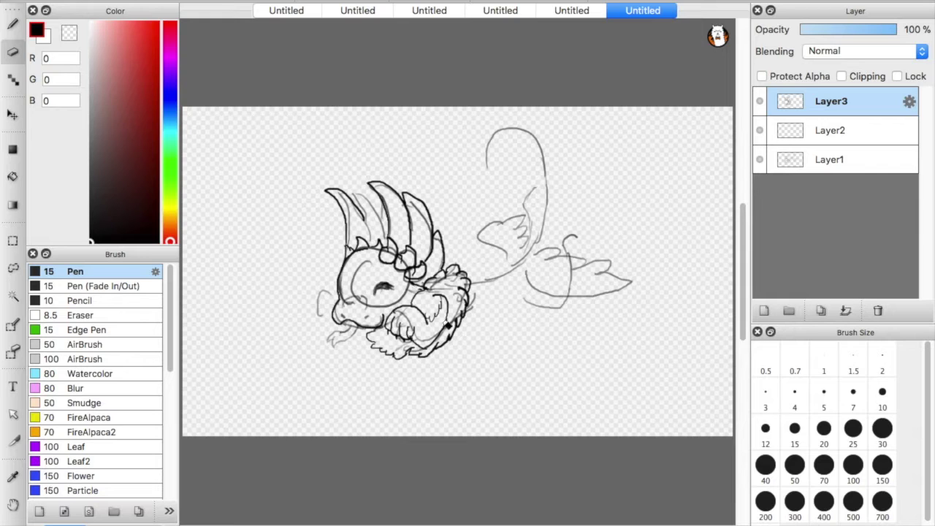
# - Ink the clawed front paw beside the creature's muzzle on Layer3 with the size 15 Pen
pyautogui.press('b')
pyautogui.hotkey('ctrl', 'z')
pyautogui.hotkey('ctrl', 'z')
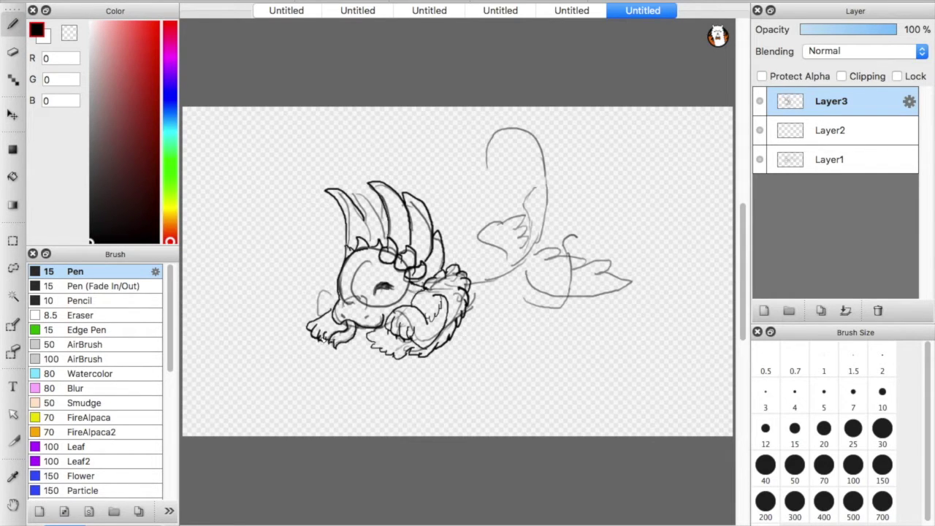
pyautogui.click(15, 54)
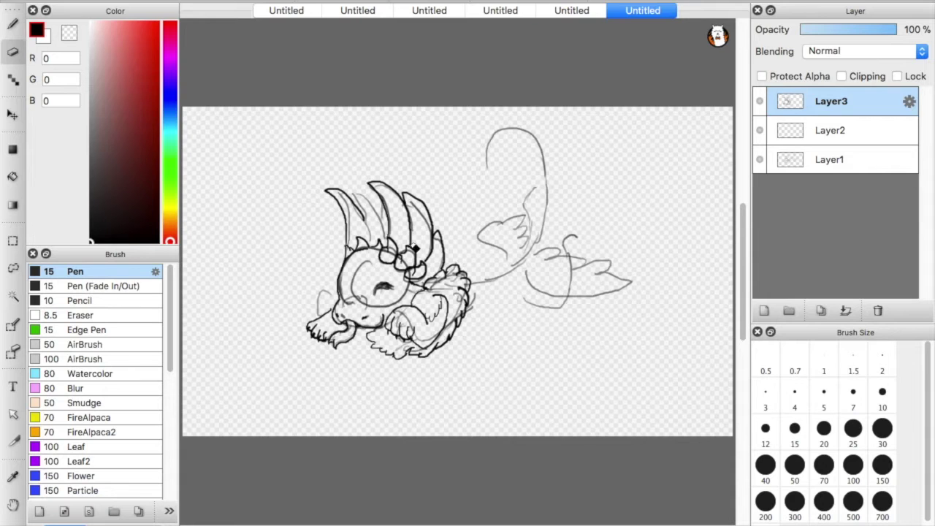
# - Ink the raised wing over the sketch, with its leading edge, inner feather curls and lower feathers
pyautogui.press('b')
pyautogui.moveTo(456, 226); pyautogui.dragTo(564, 174)
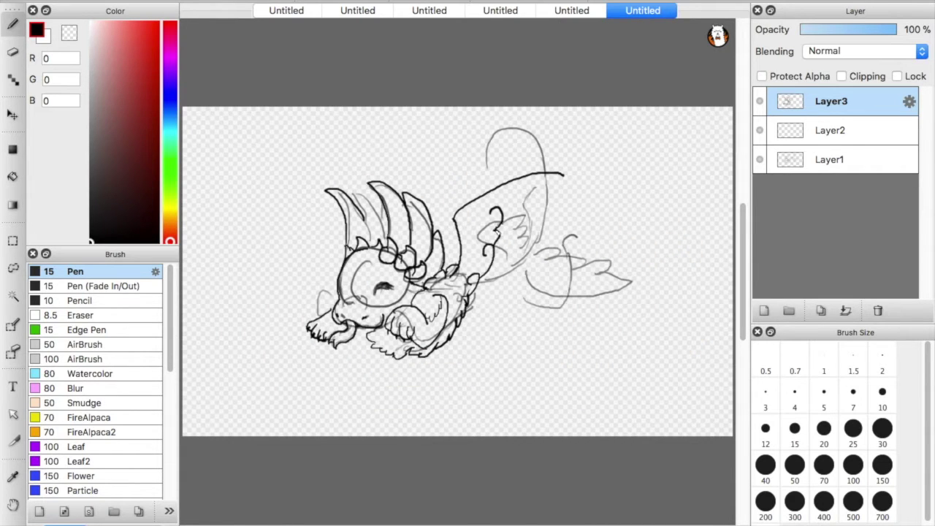
pyautogui.moveTo(525, 189); pyautogui.dragTo(532, 212)
pyautogui.moveTo(504, 214); pyautogui.dragTo(538, 263)
pyautogui.moveTo(570, 256); pyautogui.dragTo(471, 300)
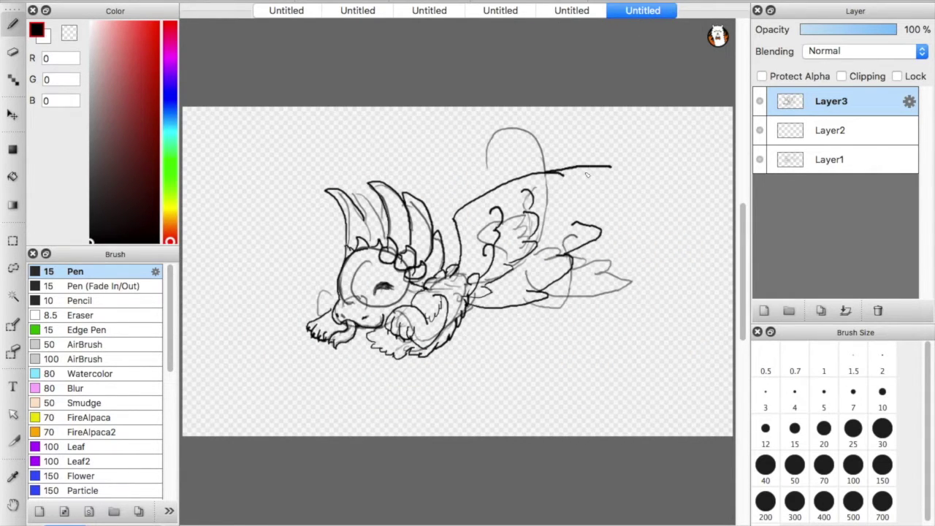
# - Erase the overshoot on the wing's leading edge and ink the jagged wingtip and the feathered tip below it
pyautogui.press('e')
pyautogui.moveTo(563, 175); pyautogui.dragTo(549, 178)
pyautogui.press('b')
pyautogui.moveTo(611, 167); pyautogui.dragTo(589, 186)
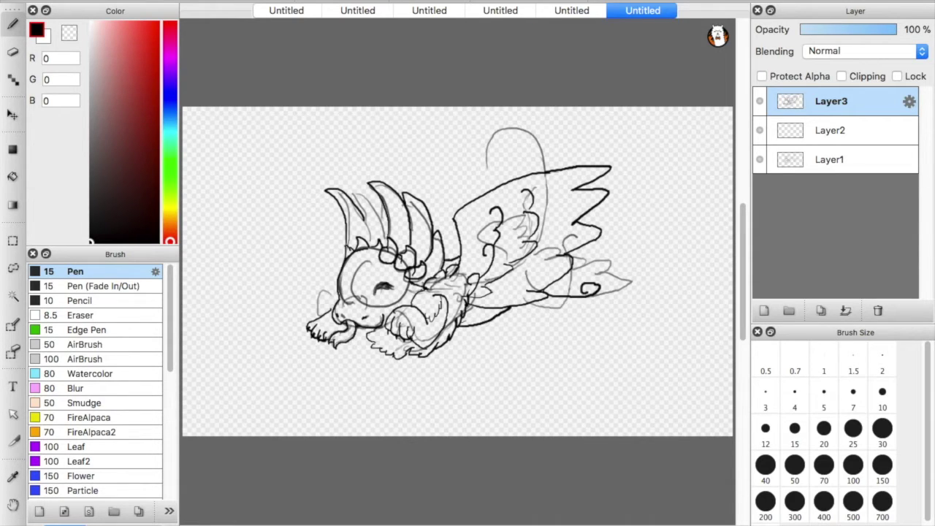
pyautogui.moveTo(576, 262); pyautogui.dragTo(630, 273)
# - Ink the curled tail arching above the wing, redrawing its outer edge as a wider curve
pyautogui.moveTo(488, 175)
pyautogui.mouseDown()
pyautogui.moveTo(564, 126)
pyautogui.moveTo(581, 165)
pyautogui.mouseUp()
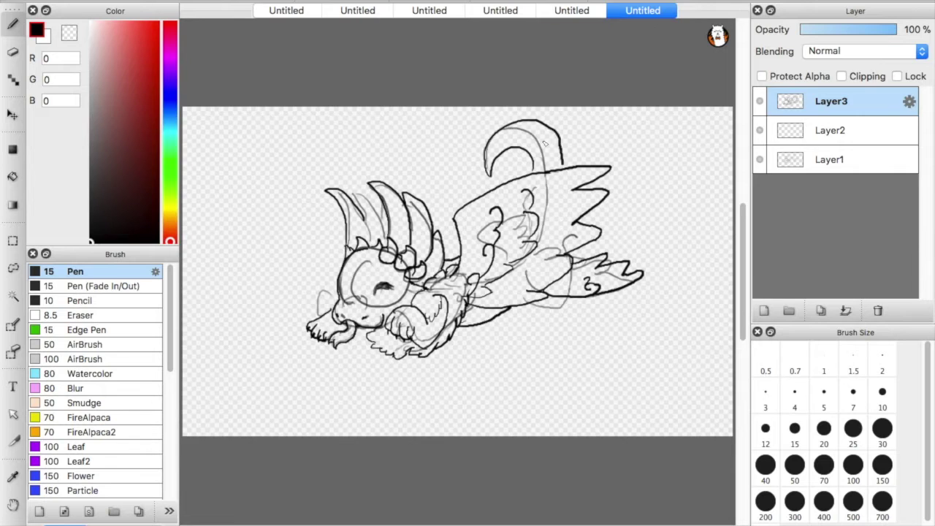
pyautogui.hotkey('ctrl', 'z')
pyautogui.press('e')
pyautogui.moveTo(500, 137); pyautogui.dragTo(529, 123)
pyautogui.press('b')
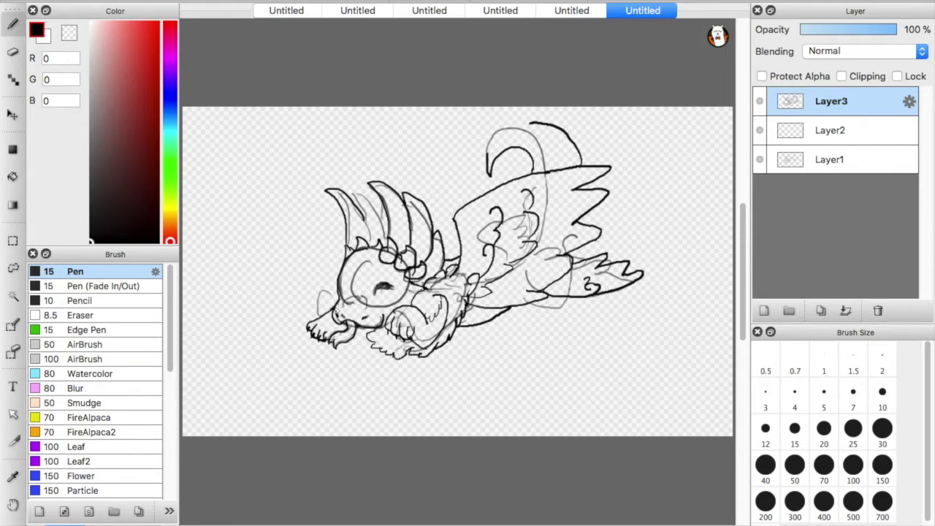
pyautogui.moveTo(488, 154); pyautogui.dragTo(582, 133)
pyautogui.hotkey('ctrl', 'z')
pyautogui.moveTo(487, 153)
pyautogui.mouseDown()
pyautogui.moveTo(605, 167)
pyautogui.moveTo(531, 121)
pyautogui.mouseUp()
pyautogui.press('e')
pyautogui.press('b')
pyautogui.click(125, 276)
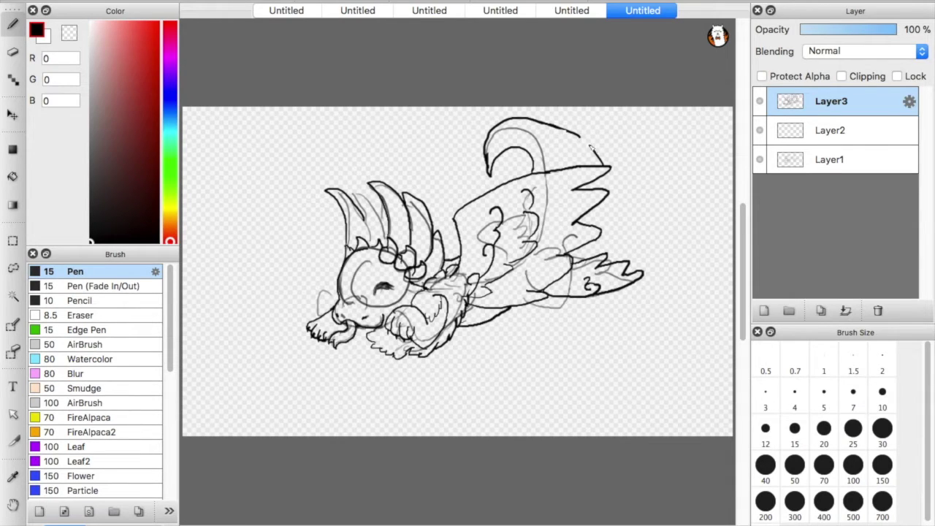
# - Extend the tail's outer line down behind the wingtip feathers and hide the Layer1 sketch
pyautogui.press('e')
pyautogui.press('b')
pyautogui.moveTo(611, 172); pyautogui.dragTo(613, 220)
pyautogui.press('e')
pyautogui.click(760, 159)
pyautogui.press('b')
pyautogui.press('e')
pyautogui.press('b')
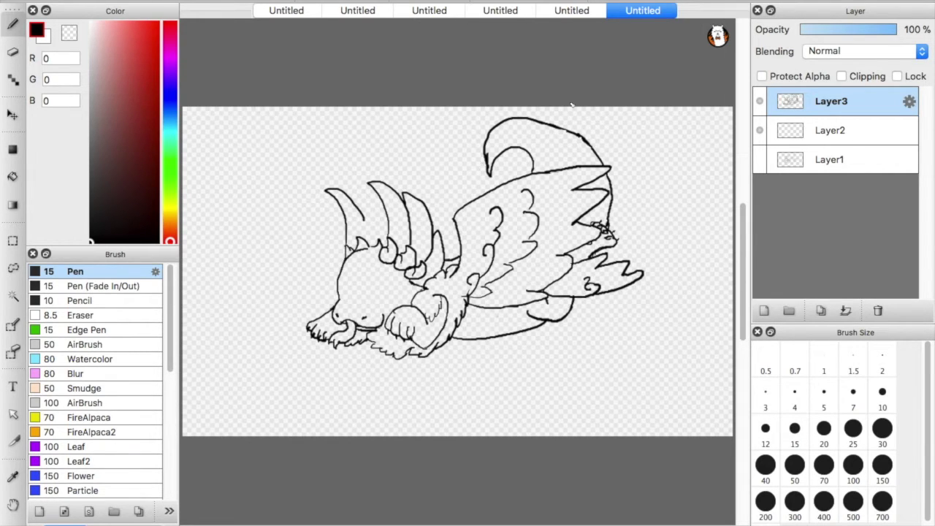
# - Ink the missing crest feather and the far wing behind the raised one, and redraw the eyes and nostrils
pyautogui.moveTo(348, 186); pyautogui.dragTo(371, 195)
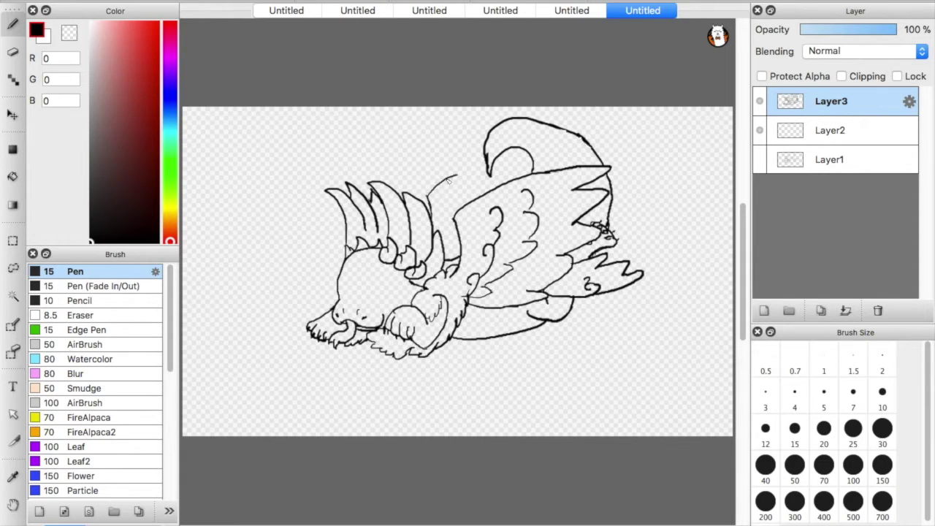
pyautogui.press('e')
pyautogui.moveTo(361, 310); pyautogui.dragTo(372, 318)
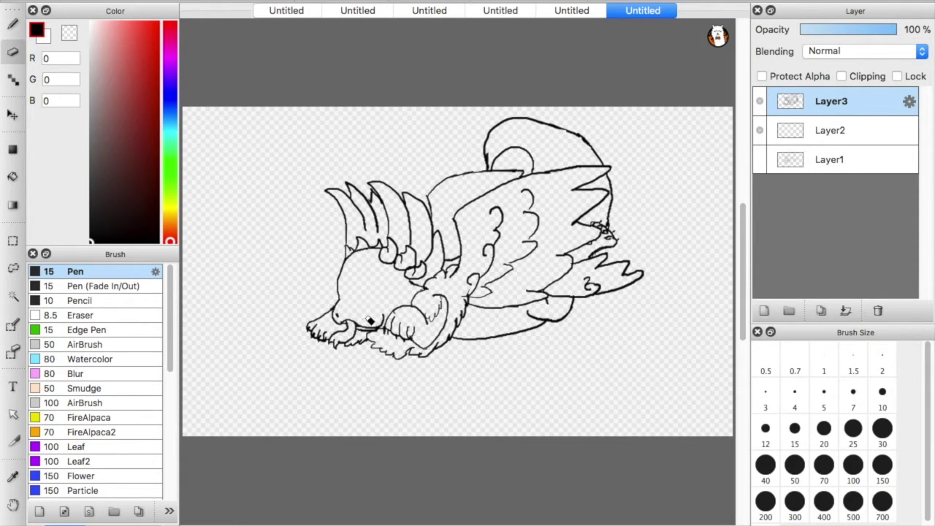
pyautogui.press('b')
pyautogui.press('e')
pyautogui.press('b')
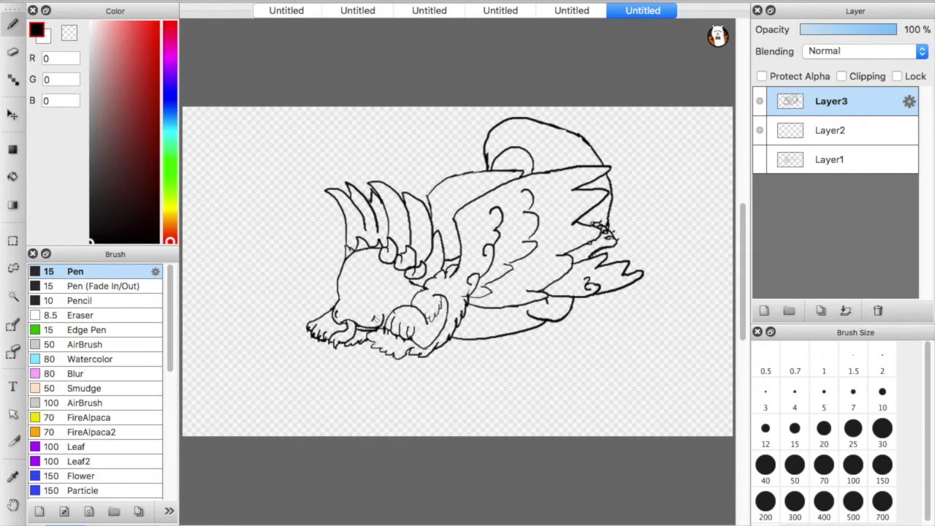
pyautogui.press('e')
pyautogui.press('b')
pyautogui.press('e')
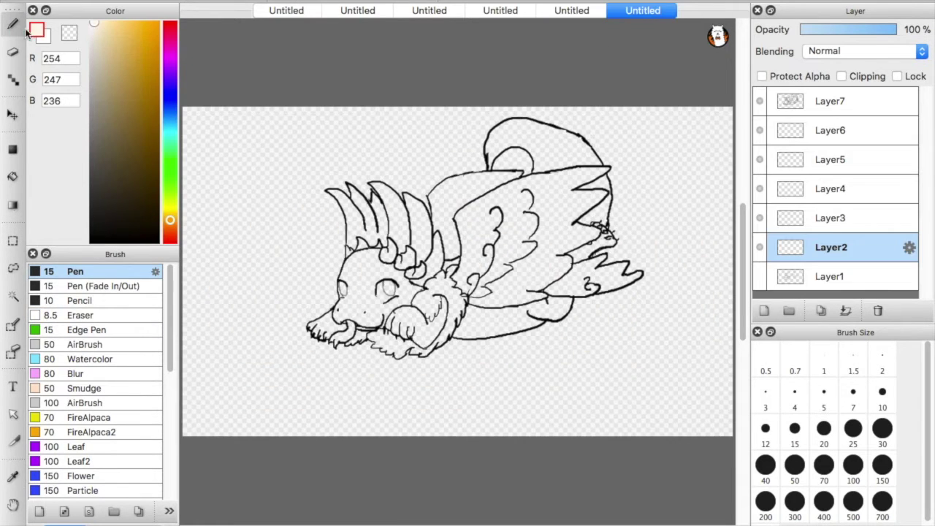
# - Fill Layer2 with white and paint a cream base over the whole creature on Layer3 with a size 500 Pen
pyautogui.click(823, 501)
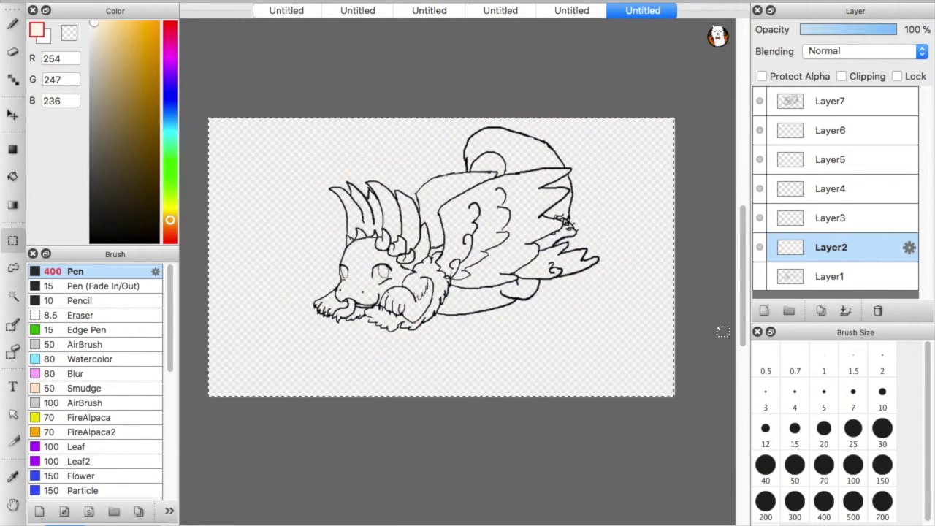
pyautogui.hotkey('ctrl', 'a')
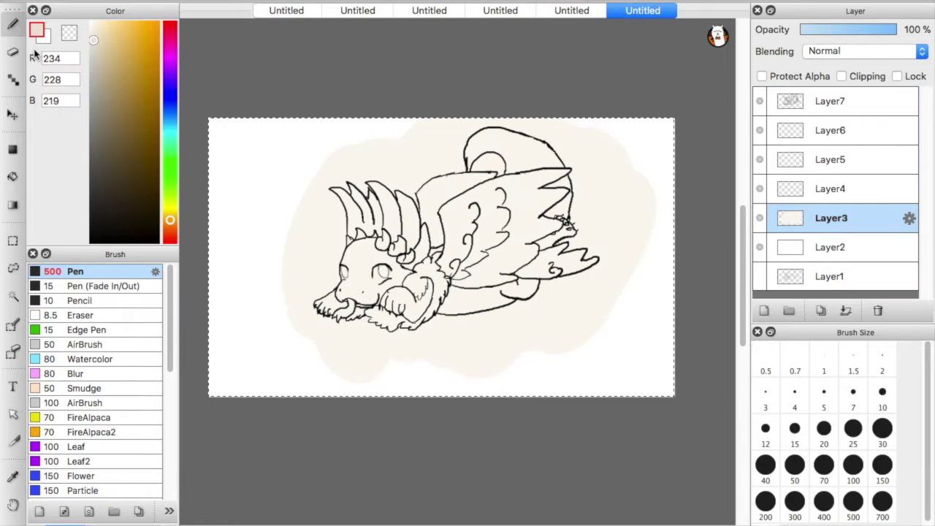
# - Paint the face grey-beige (RGB 234, 228, 219) with a size 70 Pen and smudge it softly into the muzzle
pyautogui.click(824, 464)
pyautogui.moveTo(348, 259)
pyautogui.mouseDown()
pyautogui.moveTo(351, 277)
pyautogui.moveTo(377, 289)
pyautogui.mouseUp()
pyautogui.hotkey('ctrl', '+')
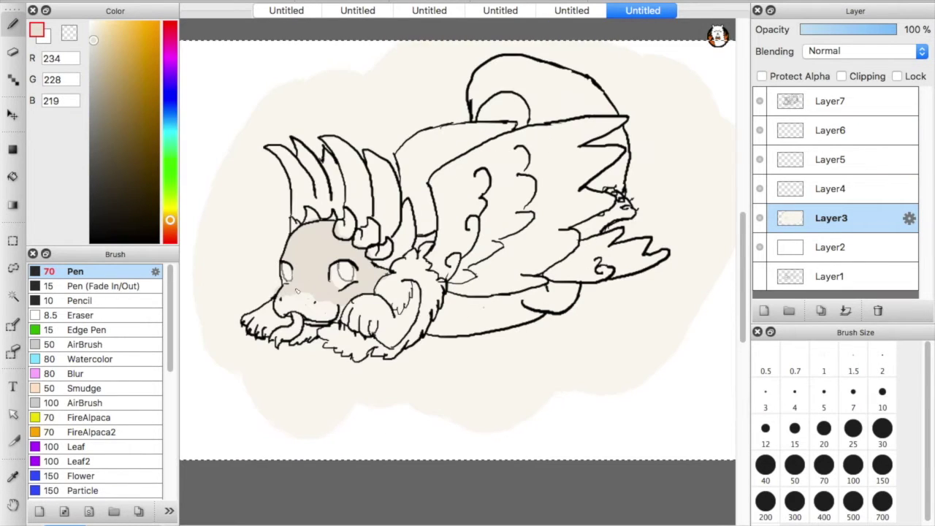
pyautogui.press('s')
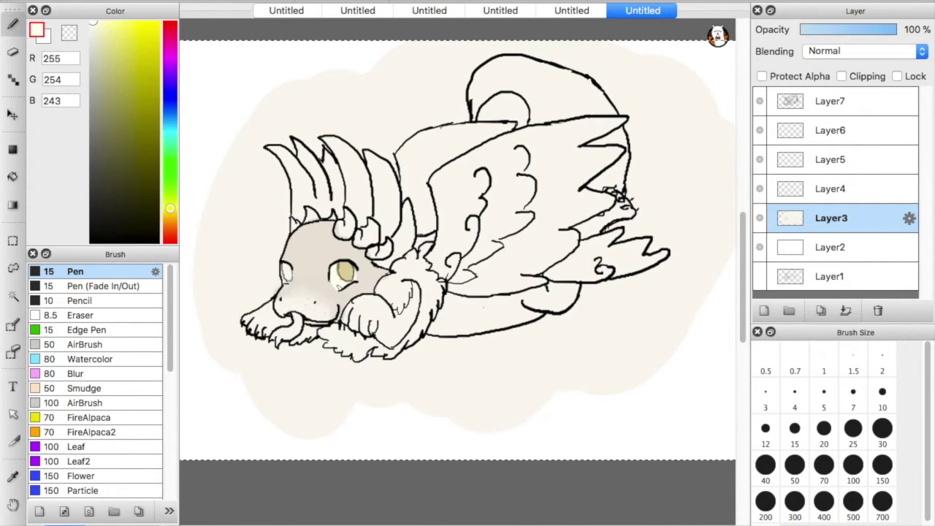
# - Colour both irises yellow with pale highlights (RGB 246, 244, 203) and amber shading, and tint the forehead curls cream (RGB 255, 248, 240)
pyautogui.moveTo(284, 269); pyautogui.dragTo(289, 274)
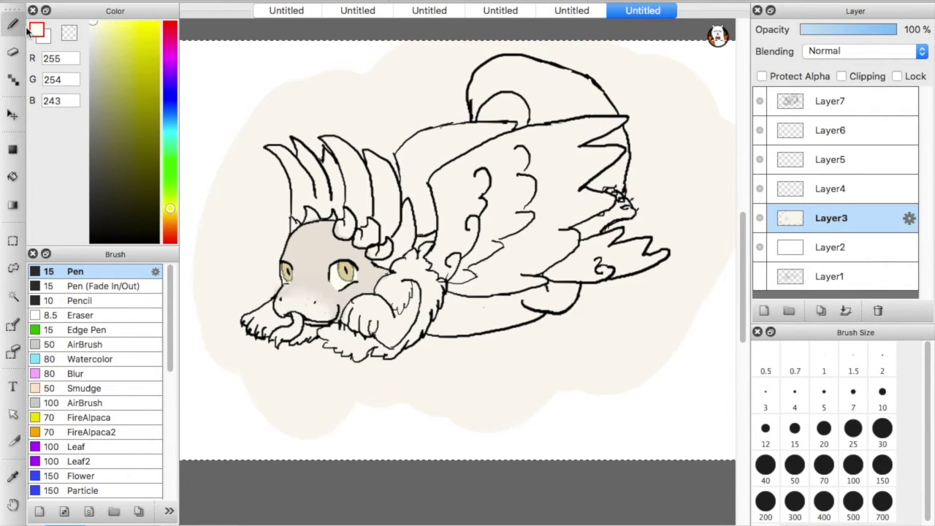
pyautogui.click(102, 28)
pyautogui.moveTo(342, 272); pyautogui.dragTo(348, 280)
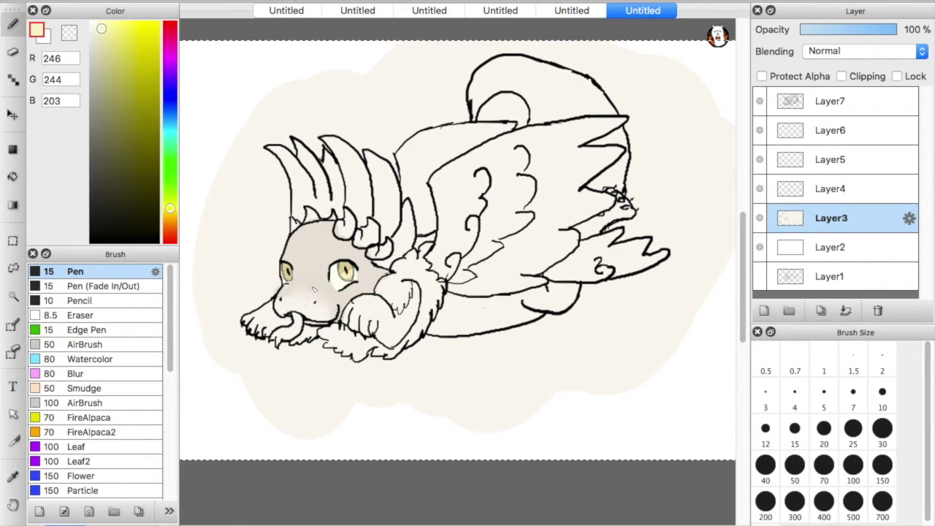
pyautogui.click(169, 219)
pyautogui.click(125, 85)
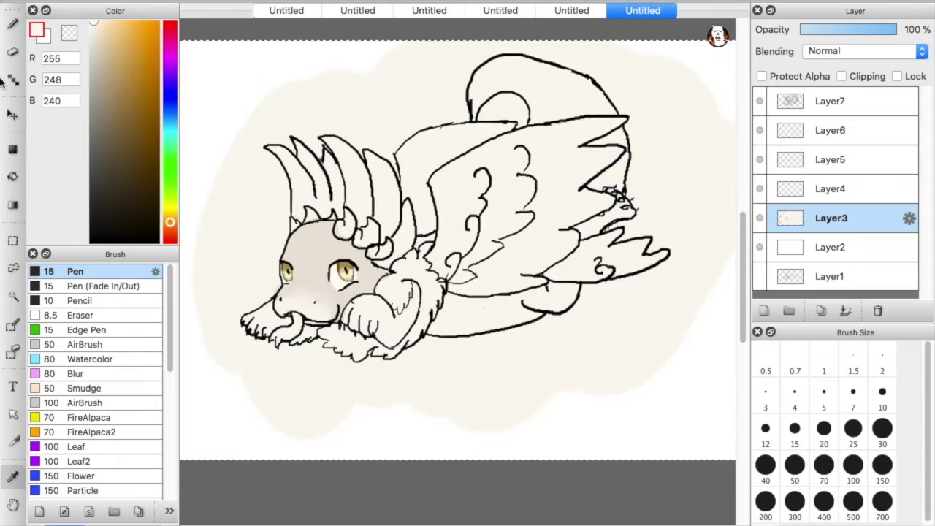
pyautogui.moveTo(338, 235); pyautogui.dragTo(347, 228)
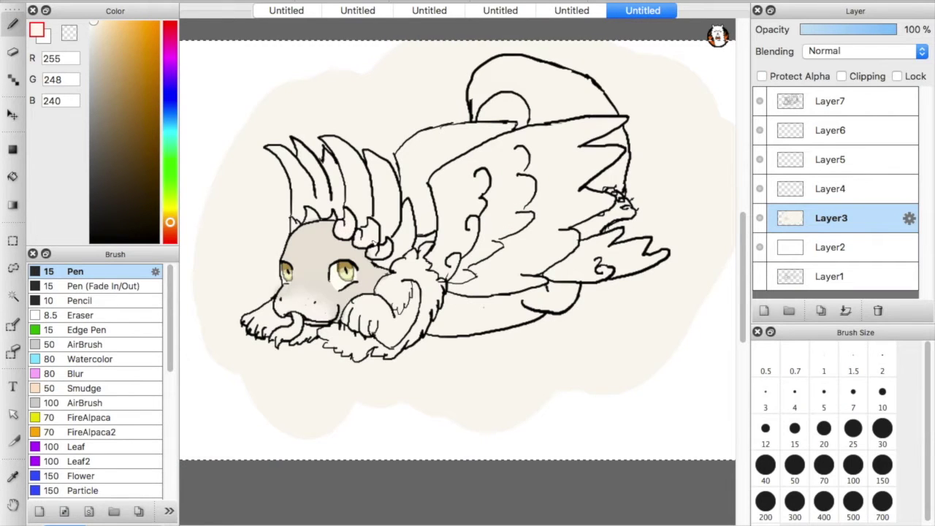
# - Clear the cream overflow outside the line art on Layer3 with a Magic Wand selection, deselect, and erase the leftovers
pyautogui.press('w')
pyautogui.click(267, 295)
pyautogui.press('Delete')
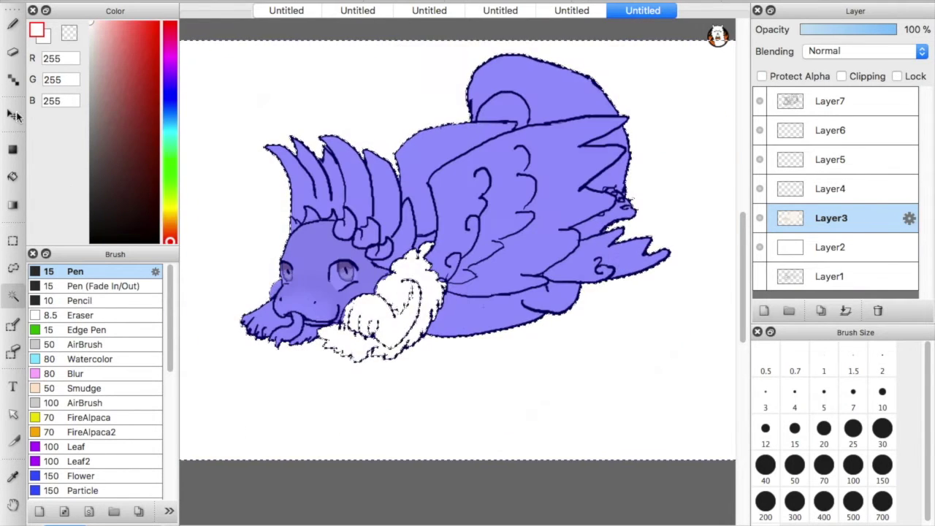
pyautogui.scroll(5, 422, 306)
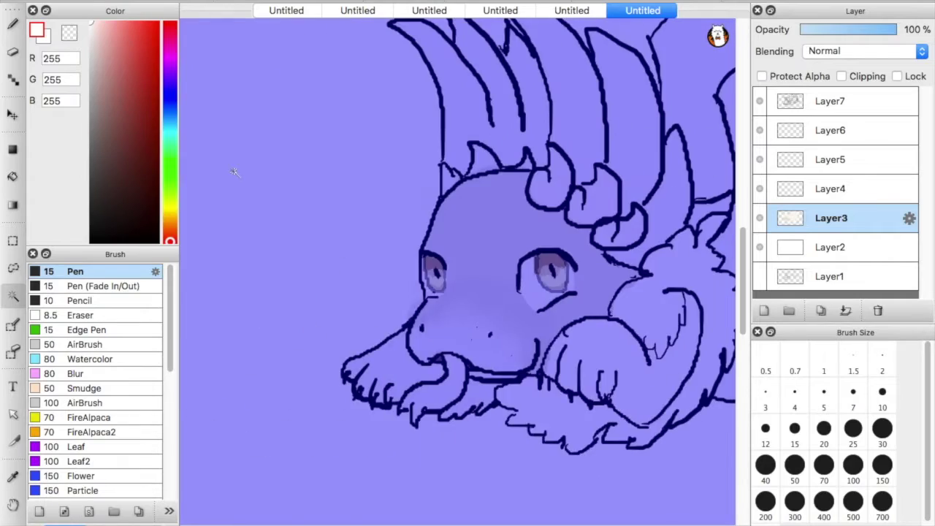
pyautogui.hotkey('ctrl', 'd')
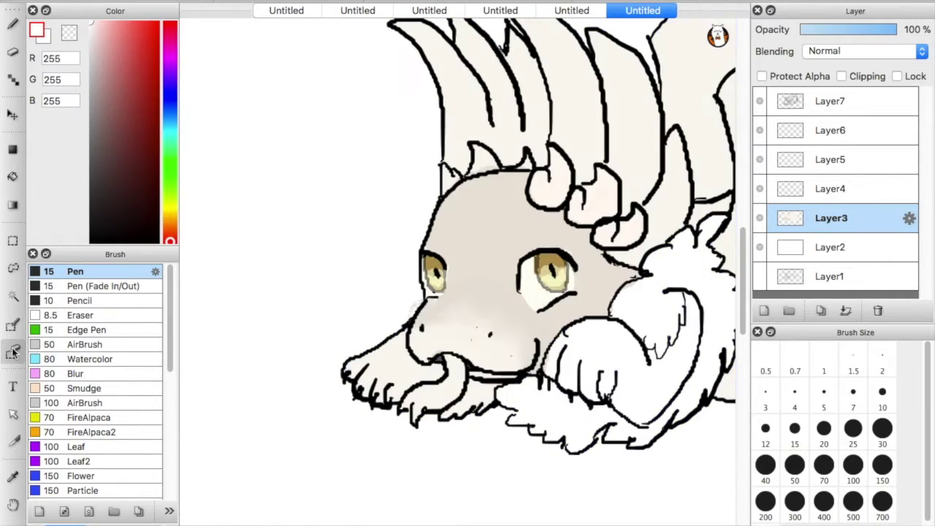
pyautogui.press('e')
pyautogui.scroll(10, 457, 270)
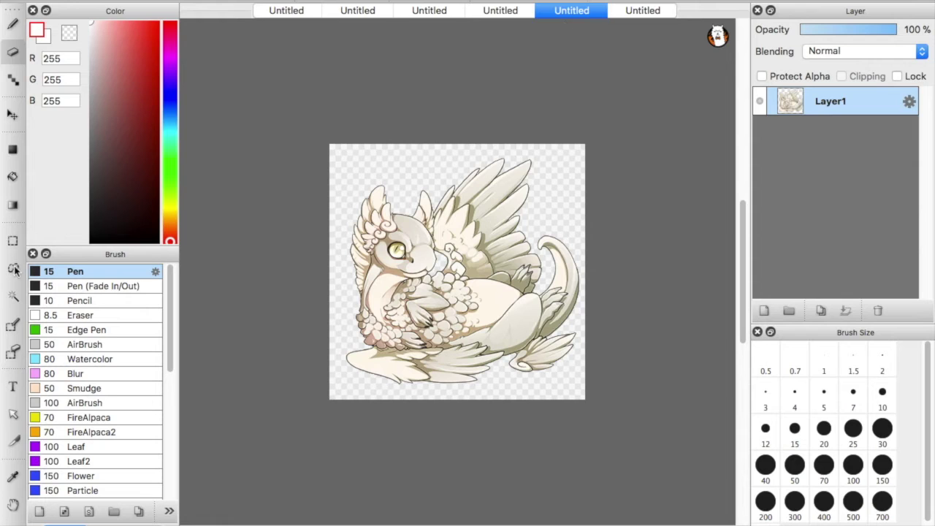
# - Sample tones from the reference illustration and shade the brow and muzzle on Layer4 in grey-beige (RGB 220, 214, 204)
pyautogui.press('i')
pyautogui.click(430, 253)
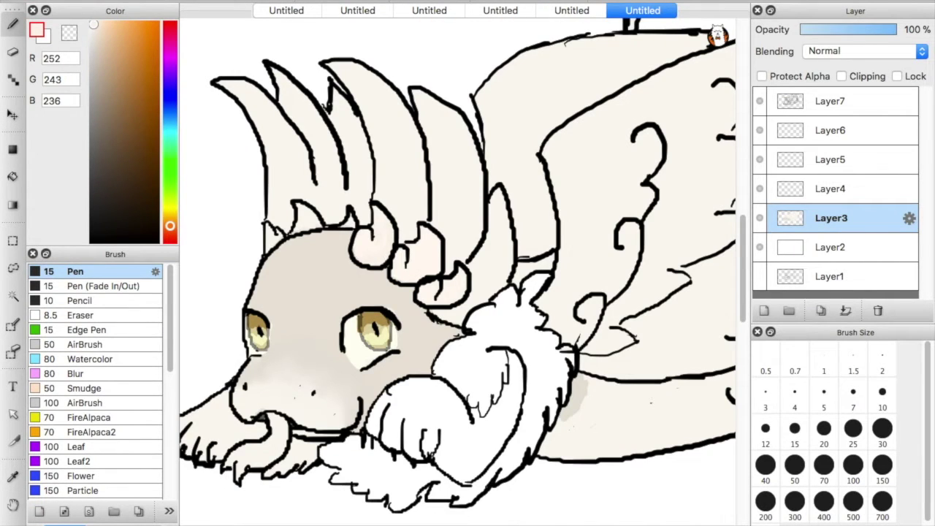
pyautogui.keyDown('alt'); pyautogui.click(311, 228); pyautogui.keyUp('alt')
pyautogui.click(831, 189)
pyautogui.keyDown('alt'); pyautogui.click(349, 377); pyautogui.keyUp('alt')
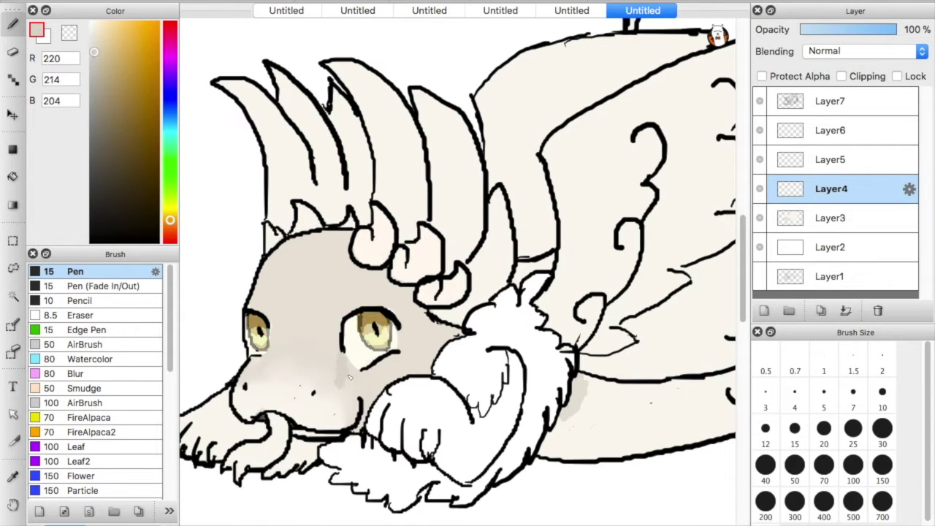
pyautogui.moveTo(270, 362)
pyautogui.mouseDown()
pyautogui.moveTo(340, 335)
pyautogui.moveTo(319, 308)
pyautogui.mouseUp()
pyautogui.moveTo(279, 309); pyautogui.dragTo(279, 337)
# - Shade the forehead curls peach (RGB 255, 235, 221) and the crest feathers tan (RGB 243, 231, 210) on Layer4, and smudge the shading
pyautogui.keyDown('alt'); pyautogui.click(413, 279); pyautogui.keyUp('alt')
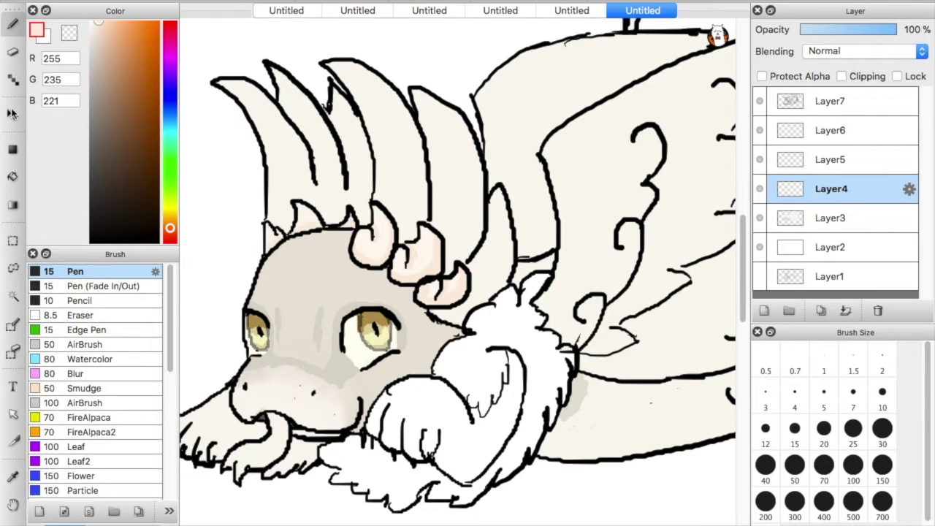
pyautogui.press('e')
pyautogui.press('b')
pyautogui.keyDown('alt'); pyautogui.click(295, 121); pyautogui.keyUp('alt')
pyautogui.moveTo(316, 179); pyautogui.dragTo(296, 121)
pyautogui.moveTo(358, 201)
pyautogui.mouseDown()
pyautogui.moveTo(328, 114)
pyautogui.moveTo(335, 89)
pyautogui.mouseUp()
pyautogui.moveTo(265, 216)
pyautogui.mouseDown()
pyautogui.moveTo(291, 232)
pyautogui.moveTo(405, 219)
pyautogui.moveTo(453, 271)
pyautogui.mouseUp()
pyautogui.moveTo(433, 216); pyautogui.dragTo(420, 92)
pyautogui.moveTo(469, 306); pyautogui.dragTo(491, 203)
pyautogui.press('e')
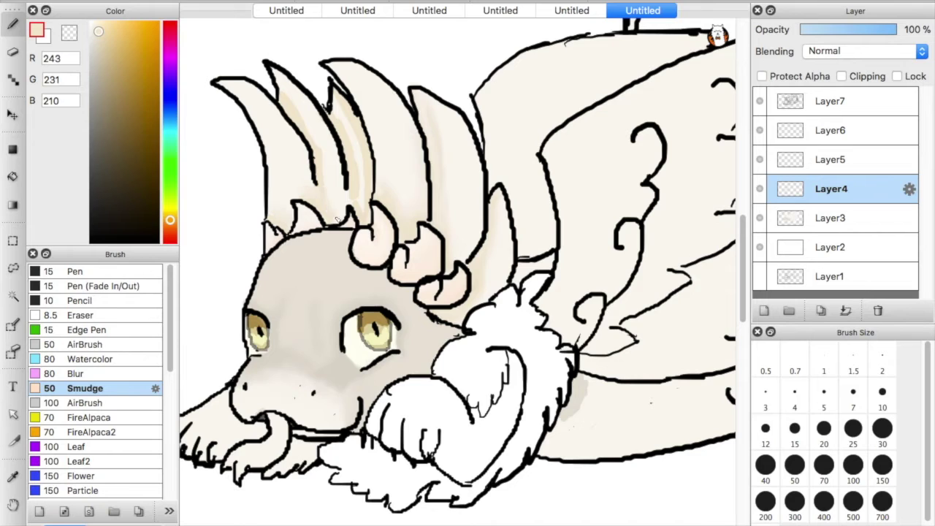
# - Paint the curled tongue pink (RGB 243, 211, 210) on Layer3 and erase the colour spilling past its tip
pyautogui.click(830, 218)
pyautogui.click(75, 271)
pyautogui.moveTo(283, 418); pyautogui.dragTo(277, 437)
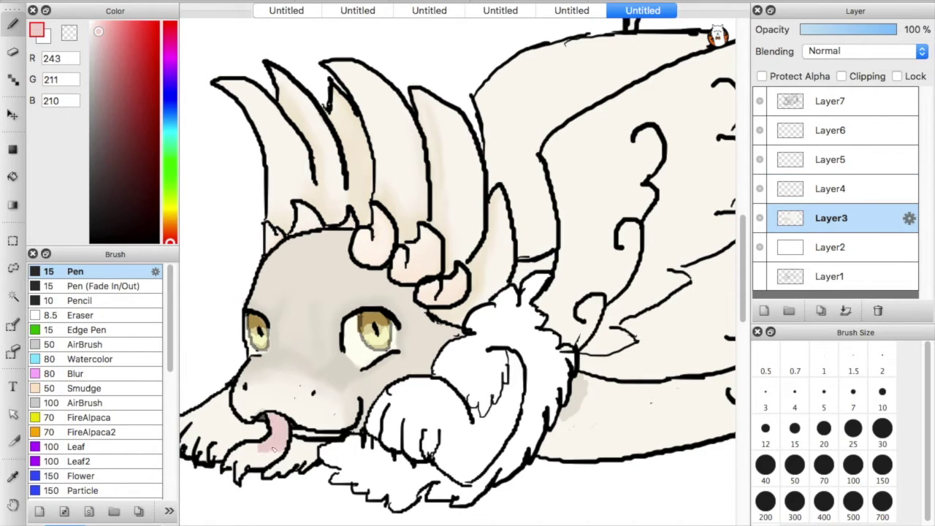
pyautogui.moveTo(247, 478); pyautogui.dragTo(277, 447)
pyautogui.press('e')
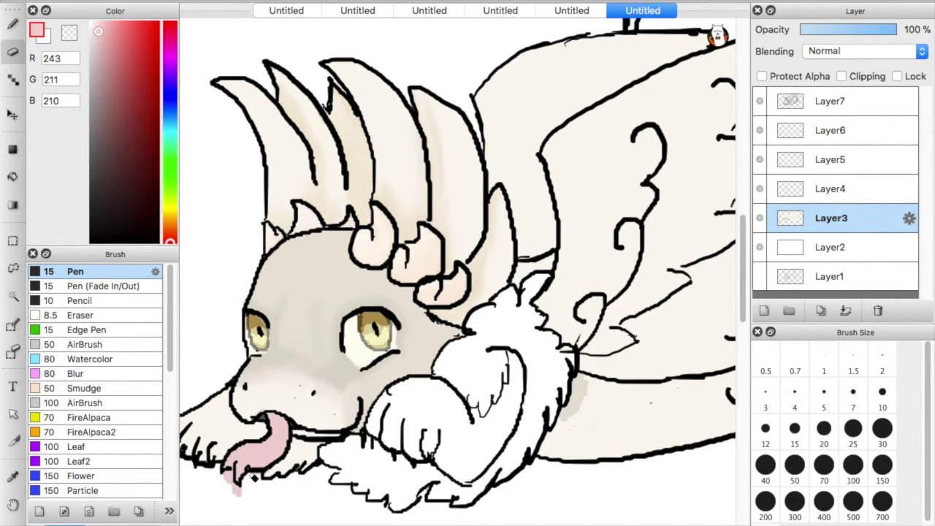
# - Sample the face's grey-beige (RGB 234, 228, 219) and paint the front leg beside the tongue on Layer3
pyautogui.press('i')
pyautogui.click(329, 376)
pyautogui.press('b')
pyautogui.moveTo(387, 394); pyautogui.dragTo(428, 443)
pyautogui.moveTo(410, 384)
pyautogui.mouseDown()
pyautogui.moveTo(486, 419)
pyautogui.moveTo(439, 446)
pyautogui.mouseUp()
pyautogui.hscroll(-5, 453, 380)
pyautogui.scroll(-3, 453, 380)
pyautogui.moveTo(321, 307); pyautogui.dragTo(343, 410)
pyautogui.moveTo(373, 344); pyautogui.dragTo(349, 316)
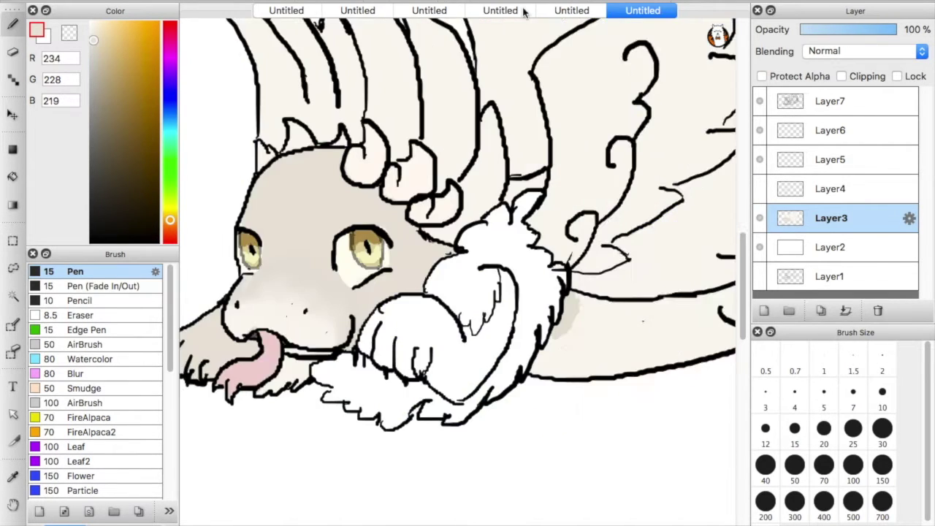
# - Check the reference illustration and paint the fluffy neck and chest ruff warm cream (RGB 250, 241, 232) on Layer3
pyautogui.click(572, 10)
pyautogui.click(643, 10)
pyautogui.press('b')
pyautogui.moveTo(340, 399)
pyautogui.mouseDown()
pyautogui.moveTo(330, 371)
pyautogui.moveTo(351, 357)
pyautogui.mouseUp()
pyautogui.scroll(3, 453, 292)
pyautogui.hscroll(3, 453, 293)
pyautogui.moveTo(394, 329)
pyautogui.mouseDown()
pyautogui.moveTo(416, 365)
pyautogui.moveTo(504, 307)
pyautogui.moveTo(475, 252)
pyautogui.mouseUp()
pyautogui.moveTo(453, 365); pyautogui.dragTo(504, 293)
pyautogui.moveTo(497, 373); pyautogui.dragTo(474, 253)
pyautogui.moveTo(407, 332)
pyautogui.mouseDown()
pyautogui.moveTo(431, 319)
pyautogui.moveTo(395, 320)
pyautogui.moveTo(432, 318)
pyautogui.moveTo(462, 277)
pyautogui.mouseUp()
pyautogui.click(85, 388)
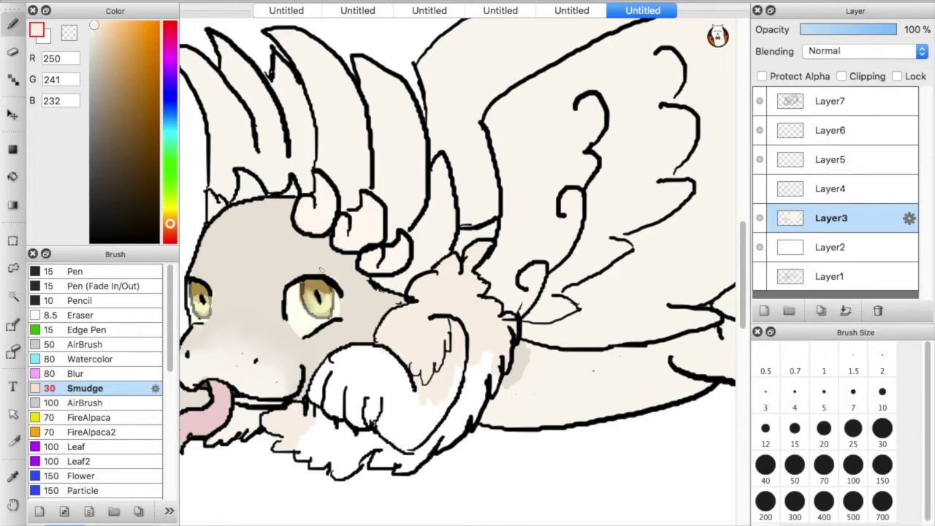
# - Paint out the pupils and repaint both irises with tan (RGB 225, 210, 167) and brown (RGB 182, 149, 90) on Layer3, smudging the tones
pyautogui.click(74, 271)
pyautogui.keyDown('alt'); pyautogui.click(316, 298); pyautogui.keyUp('alt')
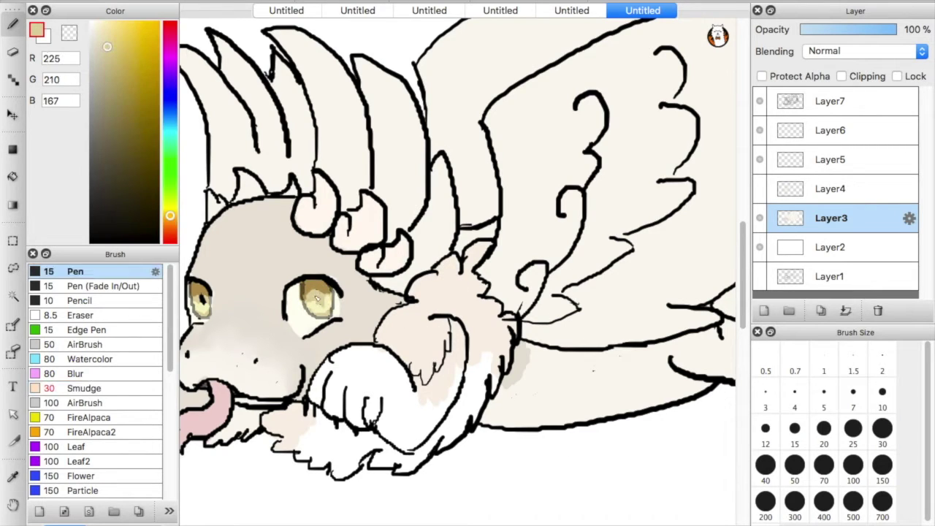
pyautogui.press('s')
pyautogui.keyDown('alt'); pyautogui.click(198, 304); pyautogui.keyUp('alt')
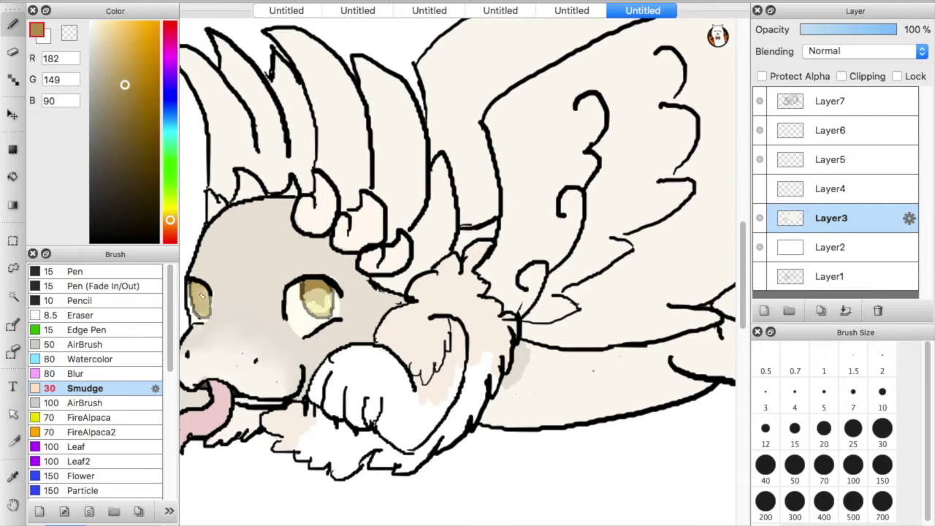
pyautogui.keyDown('alt'); pyautogui.click(207, 314); pyautogui.keyUp('alt')
pyautogui.press('p')
pyautogui.press('s')
pyautogui.press('p')
# - Paint pale yellow, tan and brown swatches below the dragon and blend both irises from brown to pale yellow (RGB 246, 244, 203)
pyautogui.keyDown('alt'); pyautogui.click(317, 298); pyautogui.keyUp('alt')
pyautogui.moveTo(233, 482)
pyautogui.mouseDown()
pyautogui.moveTo(252, 511)
pyautogui.moveTo(270, 511)
pyautogui.mouseUp()
pyautogui.keyDown('alt'); pyautogui.click(198, 303); pyautogui.keyUp('alt')
pyautogui.press('s')
pyautogui.moveTo(314, 292)
pyautogui.mouseDown()
pyautogui.moveTo(325, 308)
pyautogui.moveTo(329, 292)
pyautogui.moveTo(322, 299)
pyautogui.moveTo(310, 289)
pyautogui.moveTo(322, 300)
pyautogui.mouseUp()
pyautogui.press('p')
pyautogui.press('s')
pyautogui.press('p')
pyautogui.keyDown('alt'); pyautogui.click(201, 309); pyautogui.keyUp('alt')
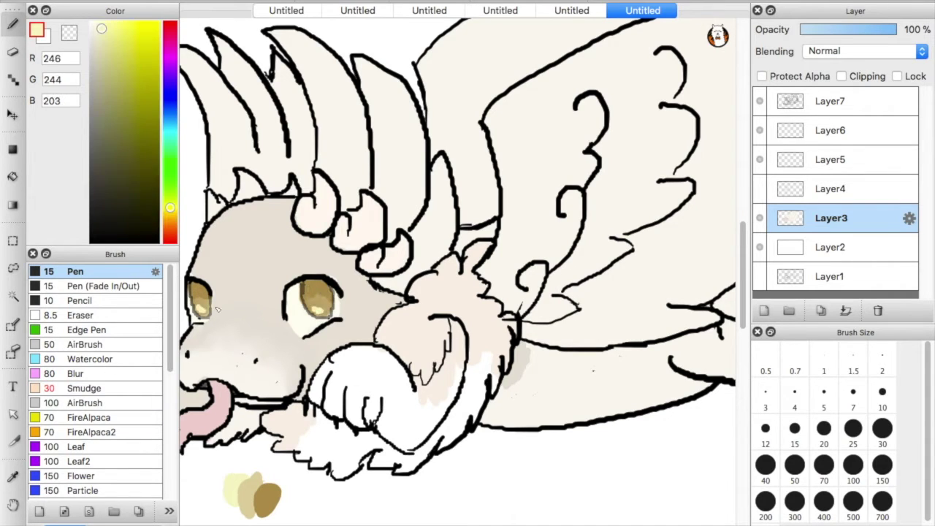
pyautogui.press('s')
pyautogui.click(71, 271)
pyautogui.press('s')
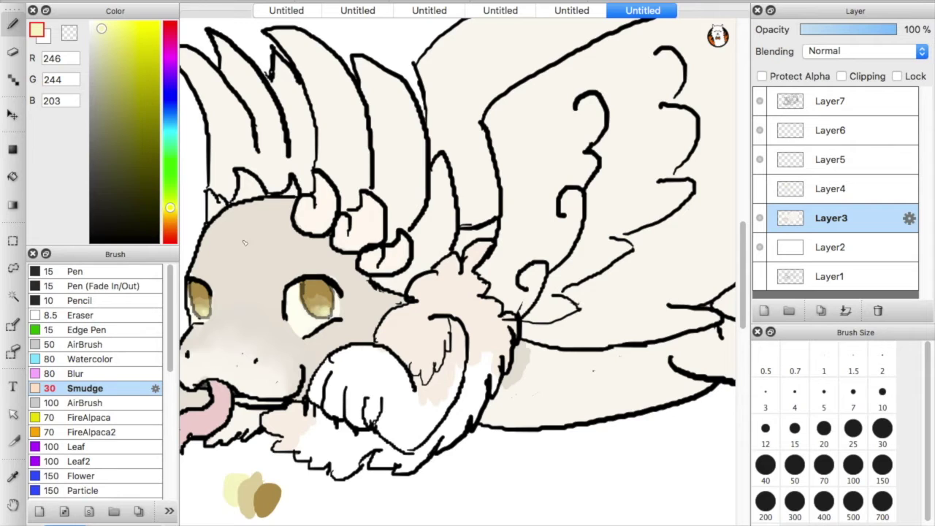
# - Paint the slit pupils dark brown (RGB 71, 56, 32), add pale yellow eye highlights (RGB 246, 244, 203), and smudge them
pyautogui.keyDown('alt'); pyautogui.click(313, 294); pyautogui.keyUp('alt')
pyautogui.press('p')
pyautogui.keyDown('alt'); pyautogui.click(316, 292); pyautogui.keyUp('alt')
pyautogui.keyDown('alt'); pyautogui.click(317, 294); pyautogui.keyUp('alt')
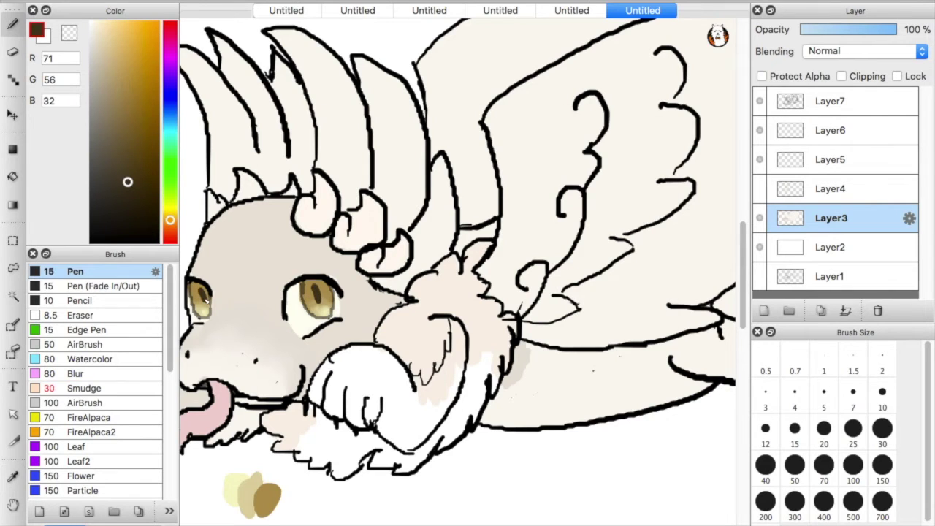
pyautogui.keyDown('alt'); pyautogui.click(277, 272); pyautogui.keyUp('alt')
pyautogui.press('s')
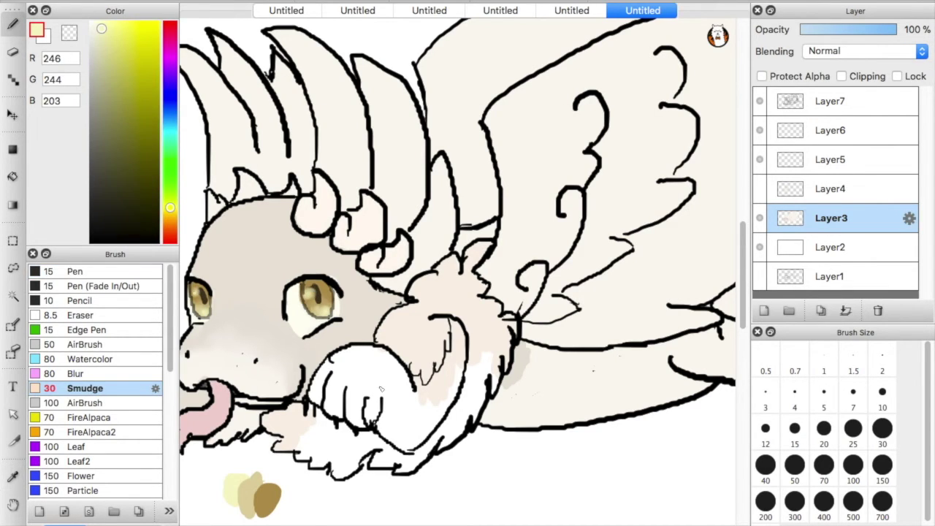
# - Paint the rest of the fluffy chest ruff warm cream (RGB 250, 241, 232) on Layer3
pyautogui.keyDown('alt'); pyautogui.click(380, 389); pyautogui.keyUp('alt')
pyautogui.press('p')
pyautogui.moveTo(336, 424)
pyautogui.mouseDown()
pyautogui.moveTo(387, 479)
pyautogui.moveTo(462, 403)
pyautogui.mouseUp()
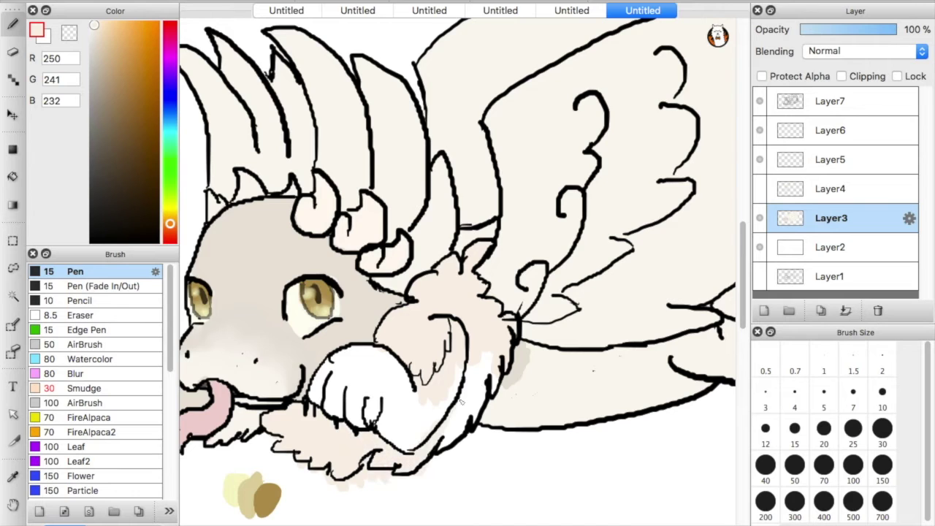
# - Fill the raised front leg and paw with grey-beige (RGB 231, 225, 215) on Layer3 and paint over the remaining white gaps
pyautogui.keyDown('alt'); pyautogui.click(459, 367); pyautogui.keyUp('alt')
pyautogui.moveTo(459, 367); pyautogui.dragTo(382, 367)
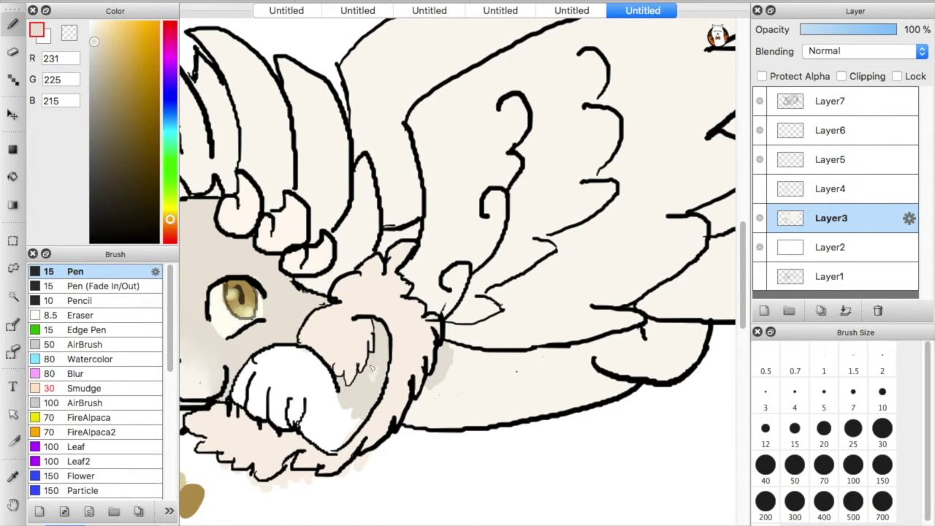
pyautogui.press('g')
pyautogui.click(292, 387)
pyautogui.press('b')
pyautogui.moveTo(236, 372); pyautogui.dragTo(245, 404)
# - Mark out the shaded band along the body's side behind the ruff in grey-beige (RGB 231, 225, 215) on Layer3
pyautogui.moveTo(439, 389)
pyautogui.mouseDown()
pyautogui.moveTo(559, 389)
pyautogui.moveTo(549, 358)
pyautogui.moveTo(636, 337)
pyautogui.mouseUp()
pyautogui.scroll(-3, 640, 338)
pyautogui.scroll(3, 512, 329)
pyautogui.keyDown('alt'); pyautogui.click(512, 351); pyautogui.keyUp('alt')
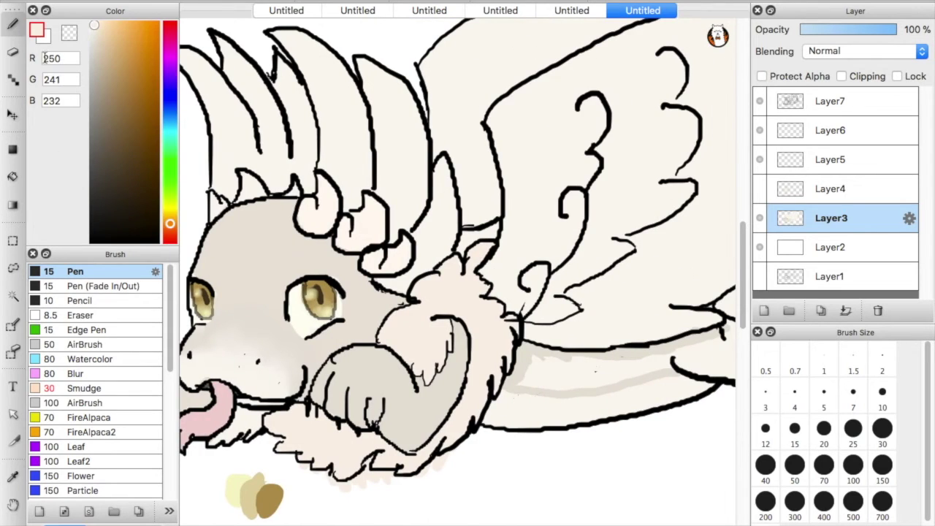
pyautogui.moveTo(509, 483); pyautogui.dragTo(462, 479)
# - Sample the dragon's existing tones and paint the grey-beige and cream areas of the body and wing feathers on Layer3
pyautogui.keyDown('alt'); pyautogui.click(256, 300); pyautogui.keyUp('alt')
pyautogui.keyDown('alt'); pyautogui.click(468, 365); pyautogui.keyUp('alt')
pyautogui.moveTo(467, 366); pyautogui.dragTo(282, 358)
pyautogui.moveTo(438, 388); pyautogui.dragTo(297, 365)
pyautogui.moveTo(593, 183)
pyautogui.mouseDown()
pyautogui.moveTo(555, 218)
pyautogui.moveTo(616, 196)
pyautogui.mouseUp()
pyautogui.moveTo(661, 175); pyautogui.dragTo(621, 157)
pyautogui.hscroll(-5, 430, 511)
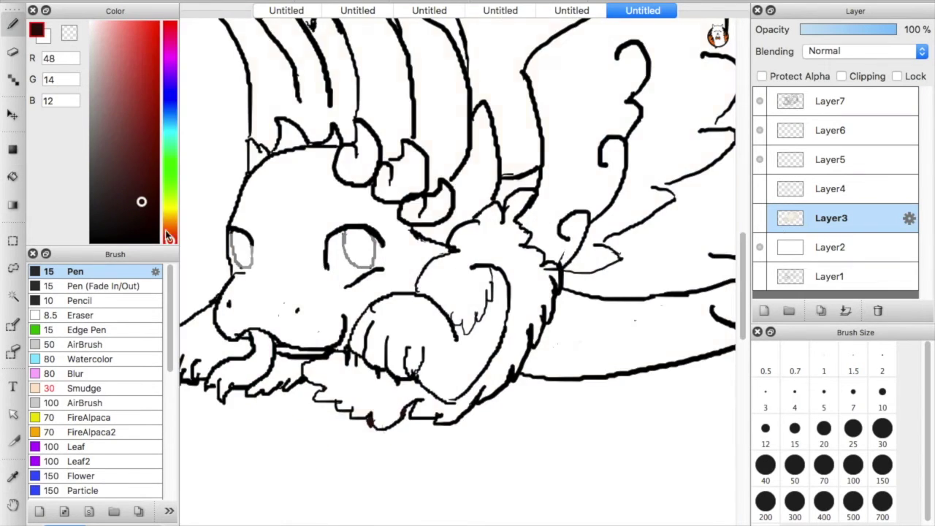
# - Select the face area inside the line art with the Magic Wand and clean up Layer7 with the Eraser
pyautogui.press('w')
pyautogui.click(289, 239)
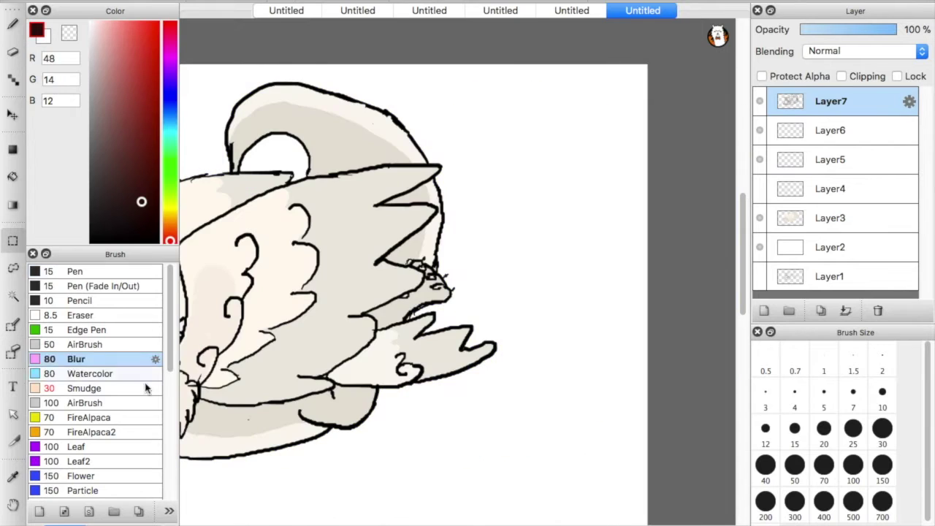
pyautogui.press('e')
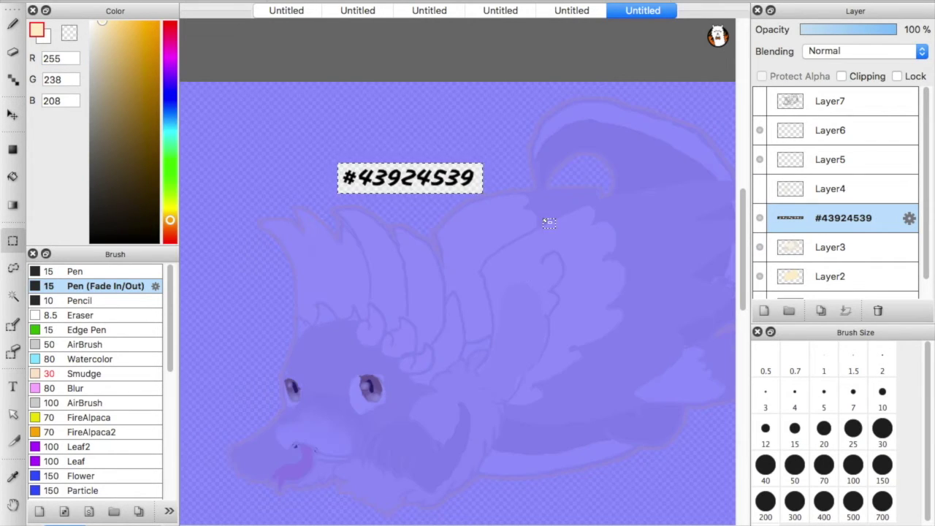
# - Handwrite the dragon's ID number in black on Layer6 with Pen (Fade In/Out), rotate it, and position it beneath the belly
pyautogui.click(18, 116)
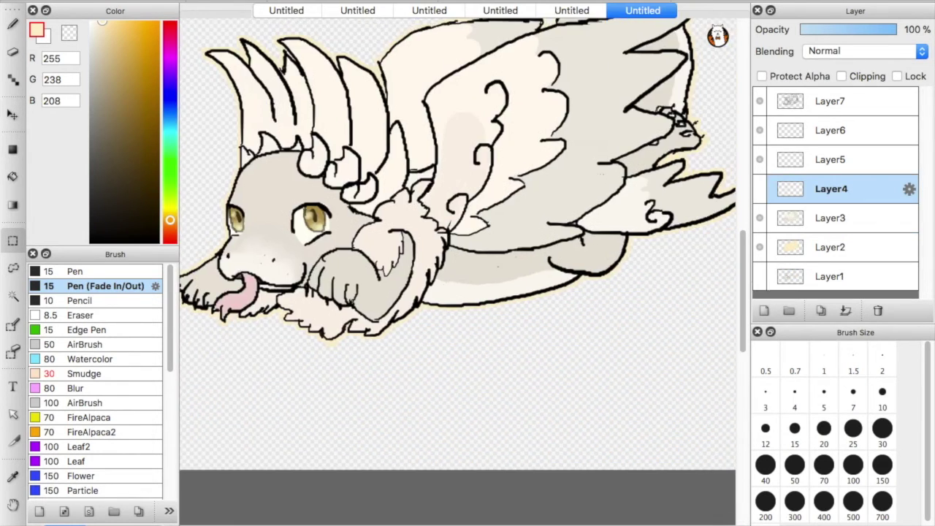
pyautogui.press('b')
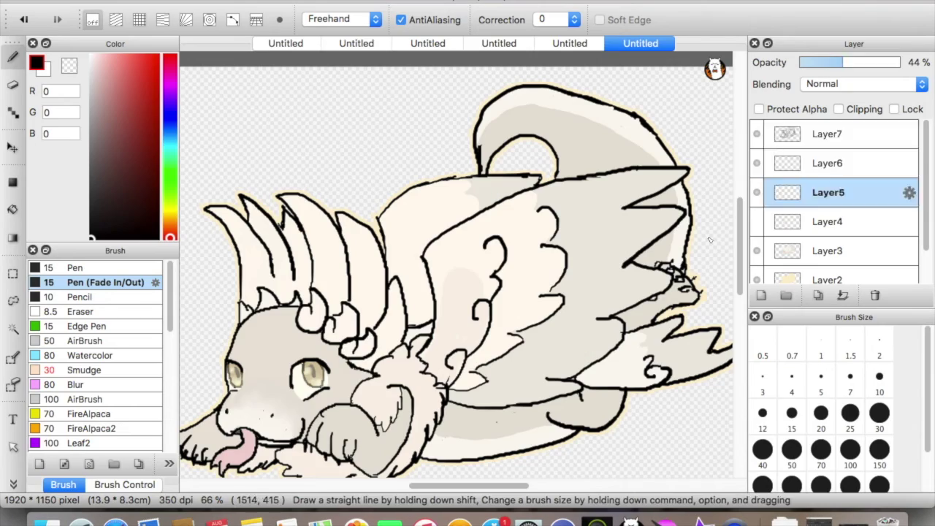
pyautogui.moveTo(290, 121)
pyautogui.mouseDown()
pyautogui.moveTo(322, 106)
pyautogui.moveTo(319, 93)
pyautogui.mouseUp()
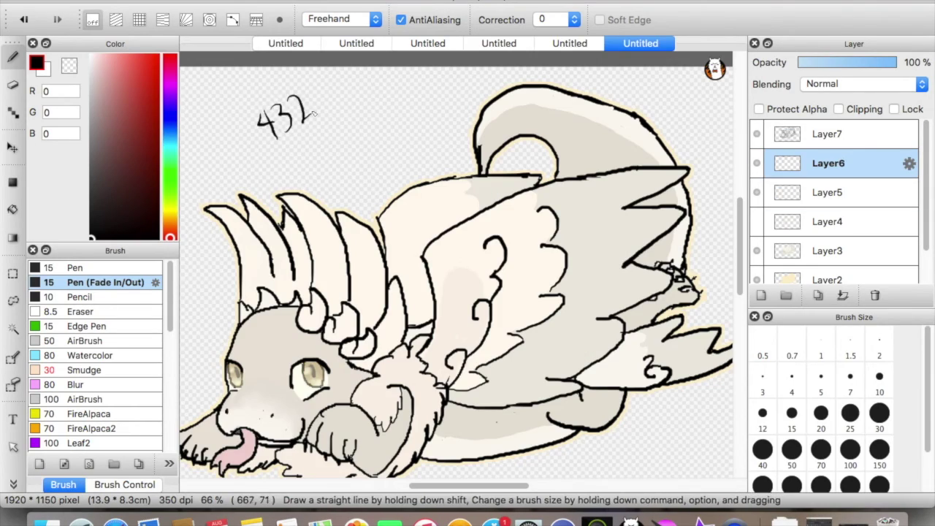
pyautogui.press('v')
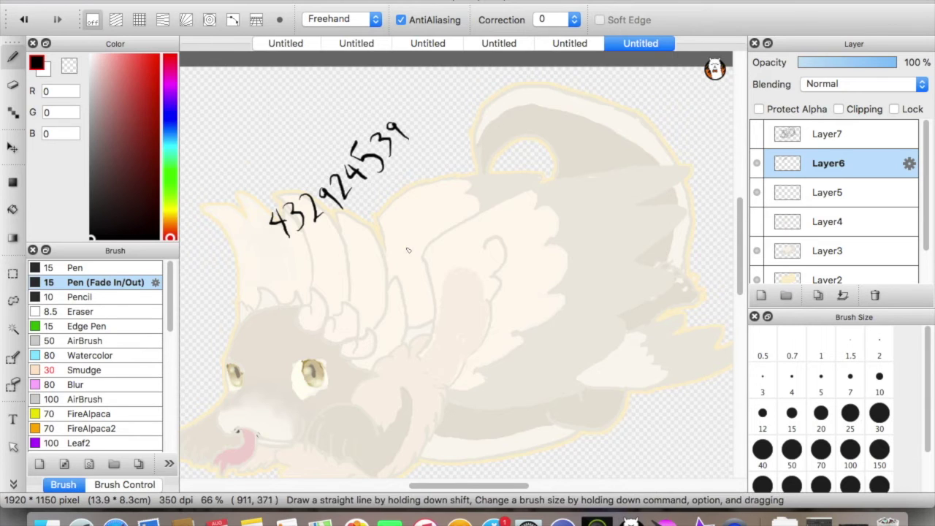
pyautogui.press('super+t')
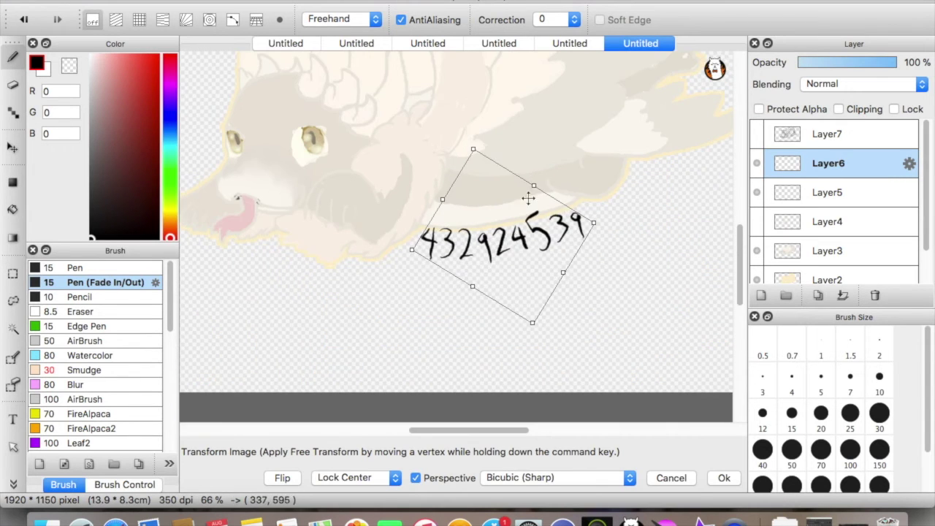
pyautogui.press('Return')
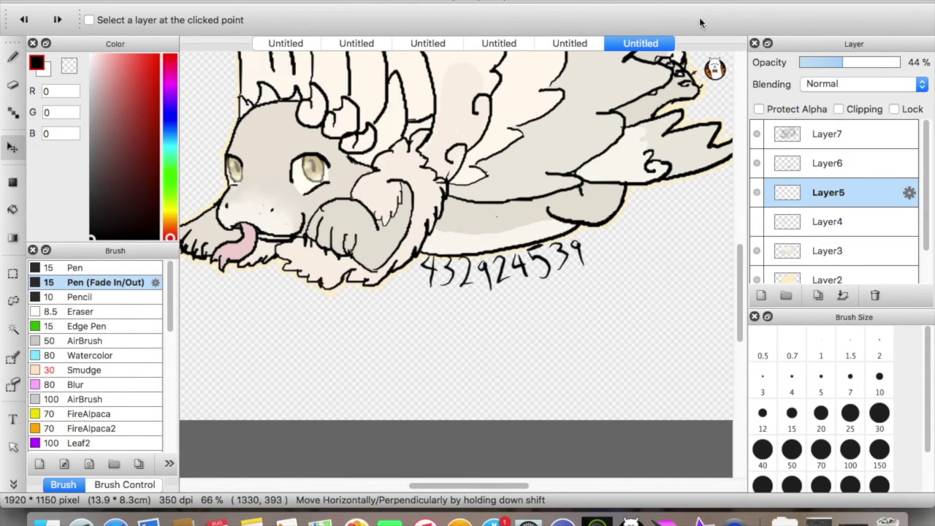
pyautogui.moveTo(506, 352); pyautogui.dragTo(499, 355)
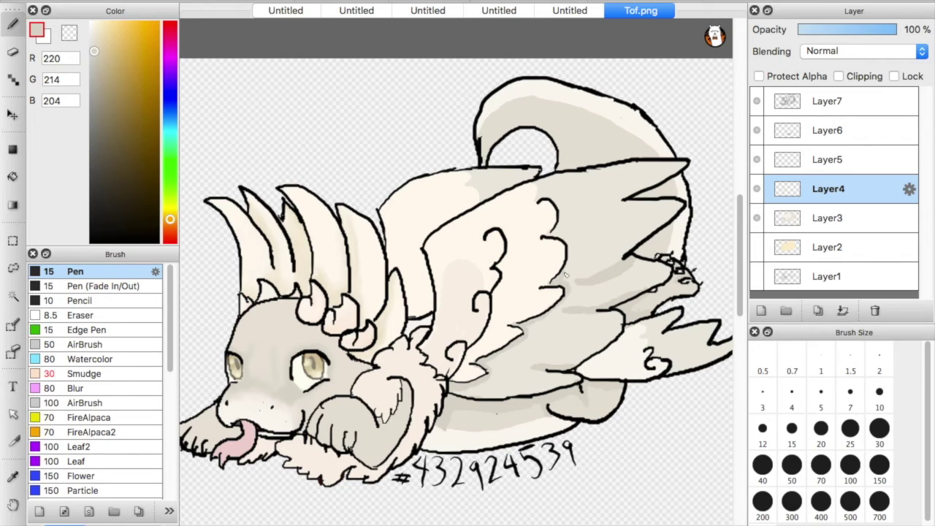
# - Shade the grey feathers of both wings with RGB 220, 214, 204 on Layer4 and smudge the strokes at sizes 30 and 50
pyautogui.press('s')
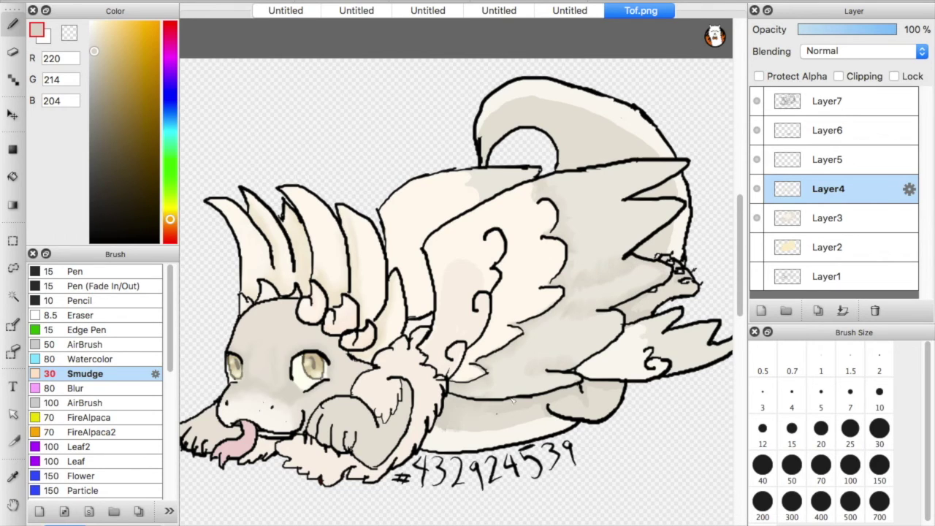
pyautogui.press('p')
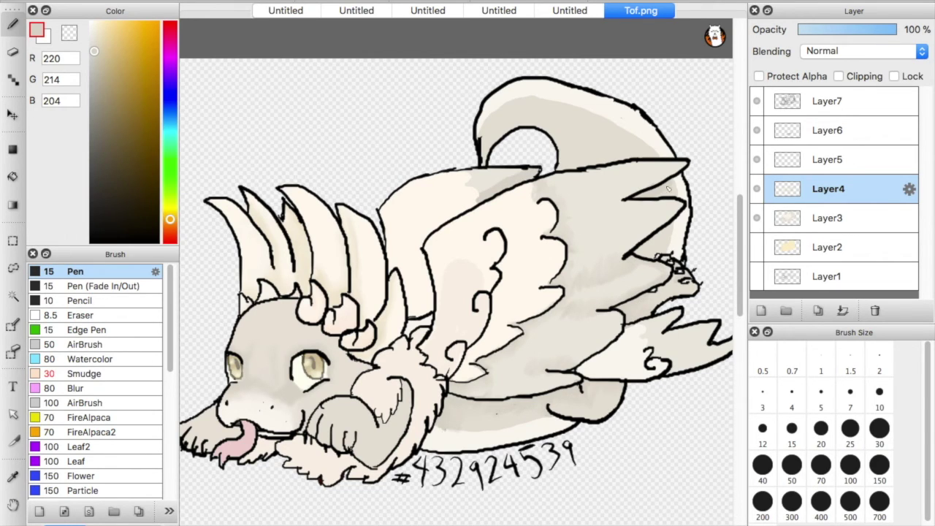
pyautogui.press('s')
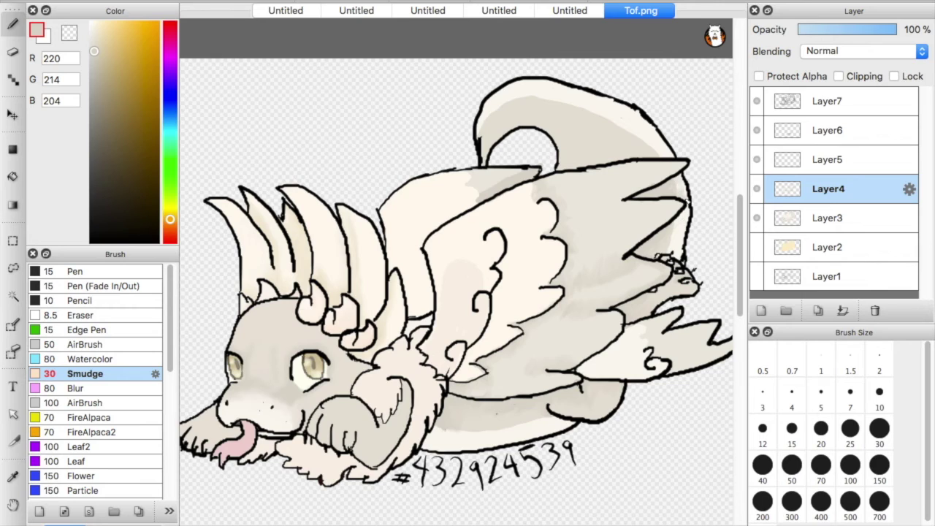
pyautogui.press('p')
pyautogui.press('s')
pyautogui.press('p')
pyautogui.press('s')
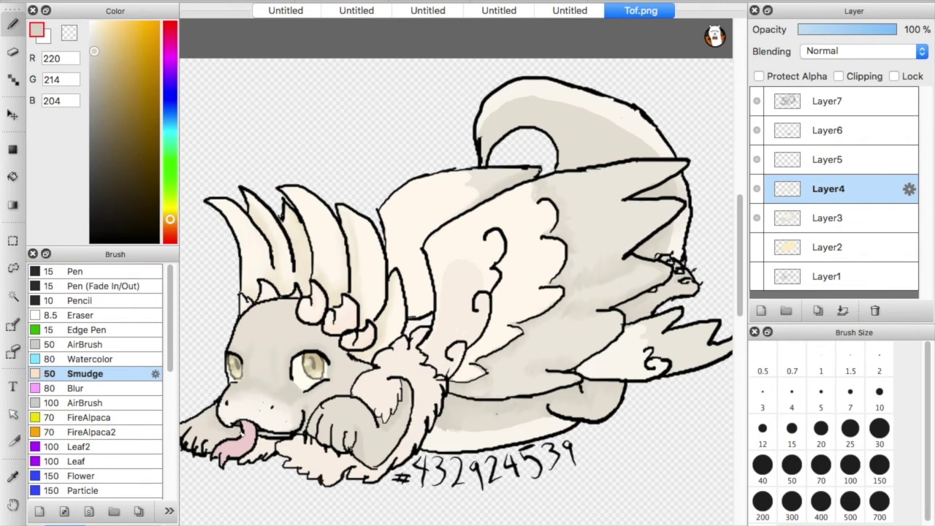
# - Shade the small wing feathers and the face with RGB 220, 214, 204 on Layer4, and smudge at sizes 50 and 100
pyautogui.press('p')
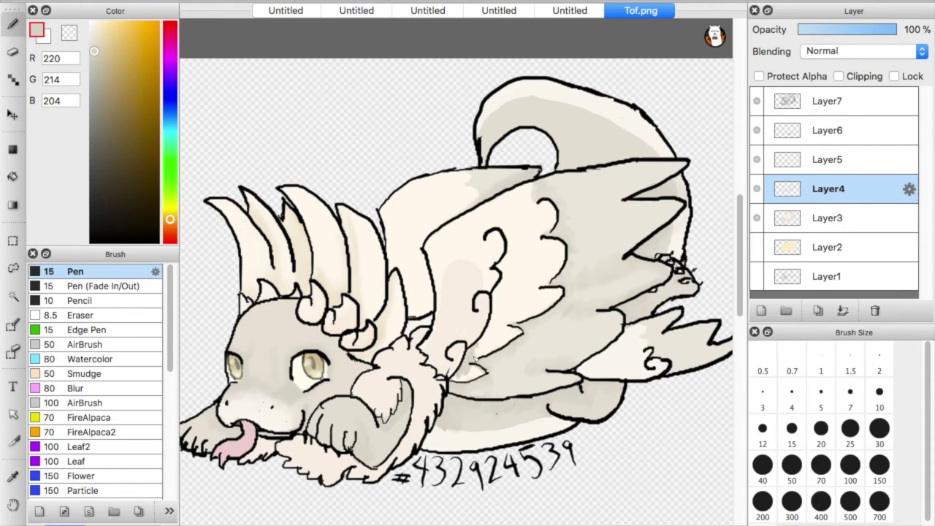
pyautogui.press('s')
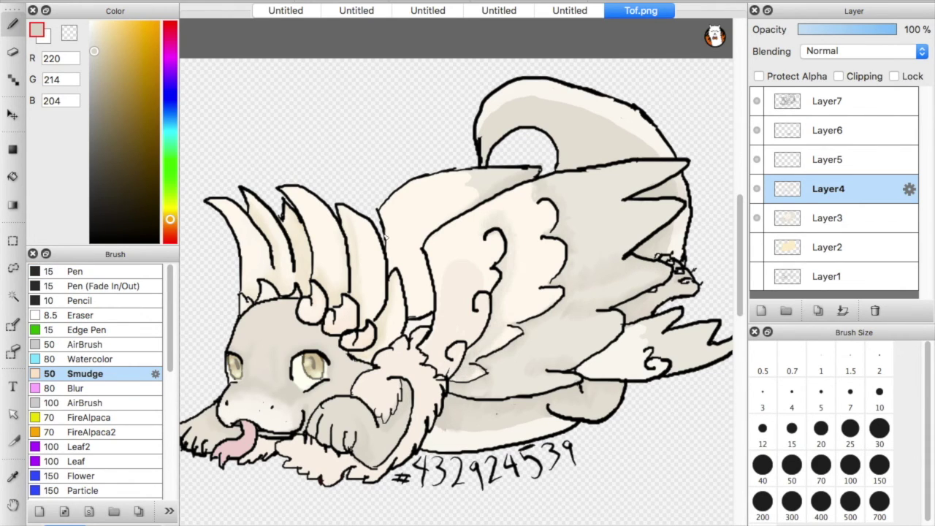
pyautogui.press('p')
pyautogui.press('s')
pyautogui.press('p')
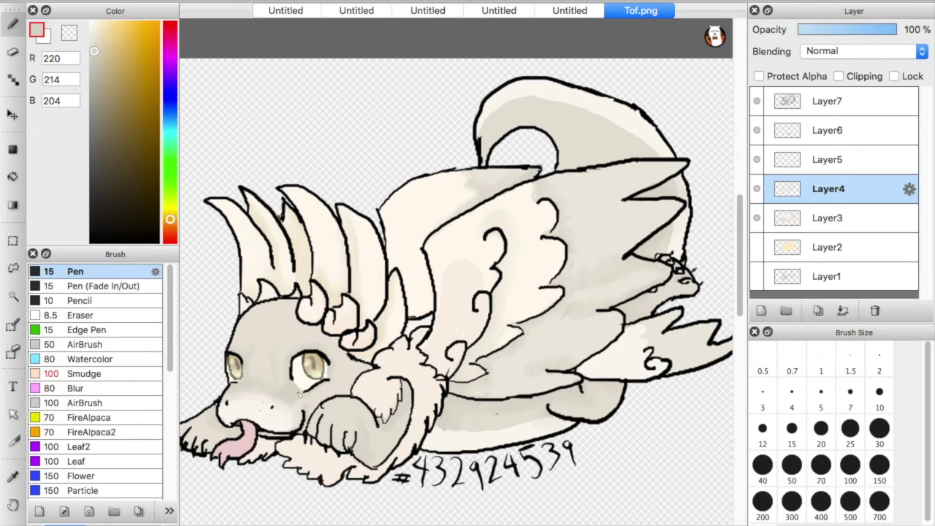
pyautogui.press('s')
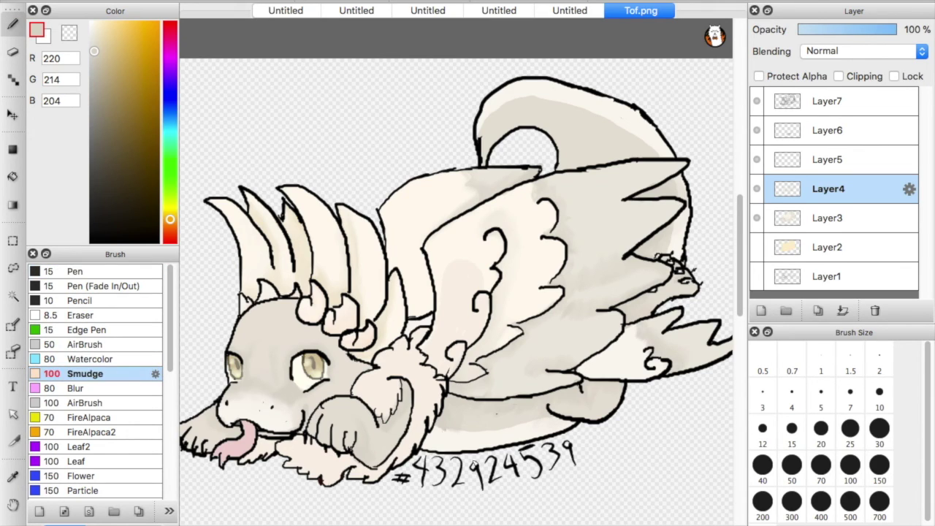
# - Sample peach cream (RGB 252, 238, 227) from the chest fluff and shade the ruff on Layer4, smudging at size 100
pyautogui.keyDown('alt'); pyautogui.click(318, 453); pyautogui.keyUp('alt')
pyautogui.press('p')
pyautogui.press('s')
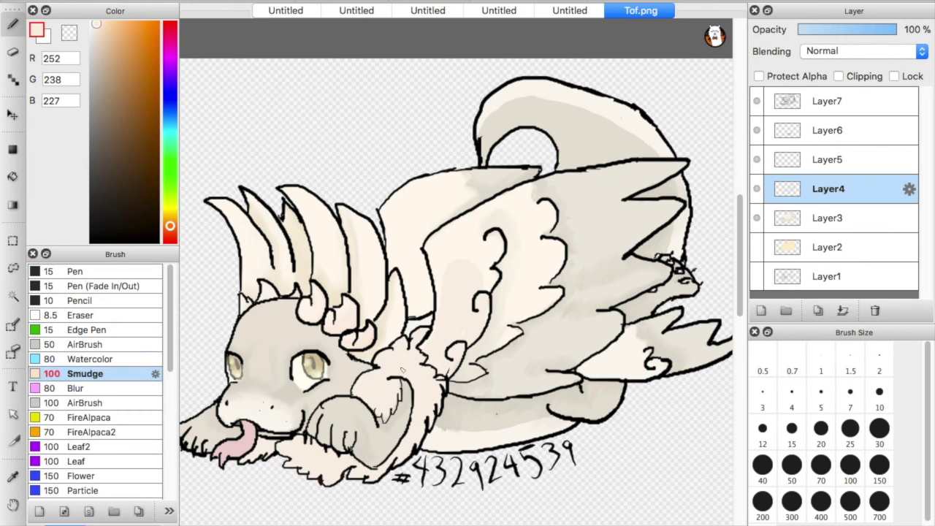
pyautogui.press('p')
pyautogui.press('s')
pyautogui.press('p')
pyautogui.press('s')
# - Select the transparent background surrounding the dragon with the Magic Wand
pyautogui.click(12, 295)
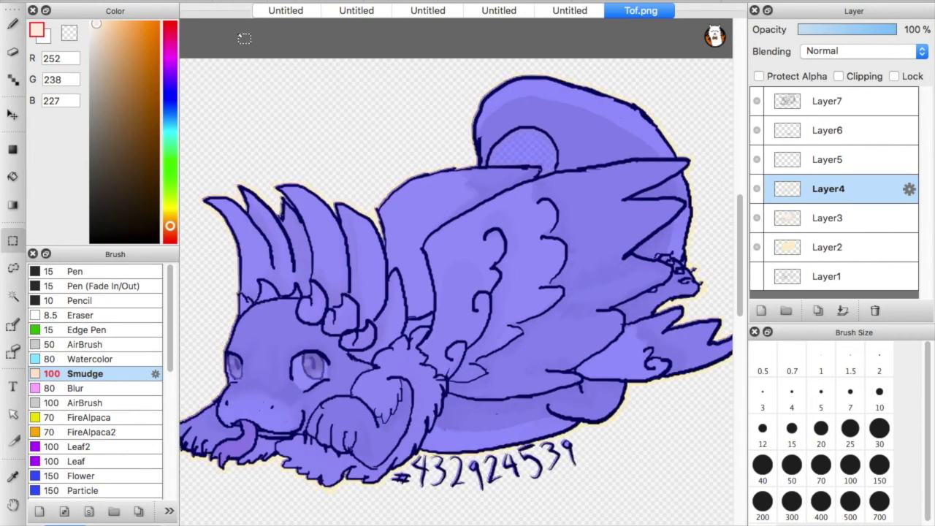